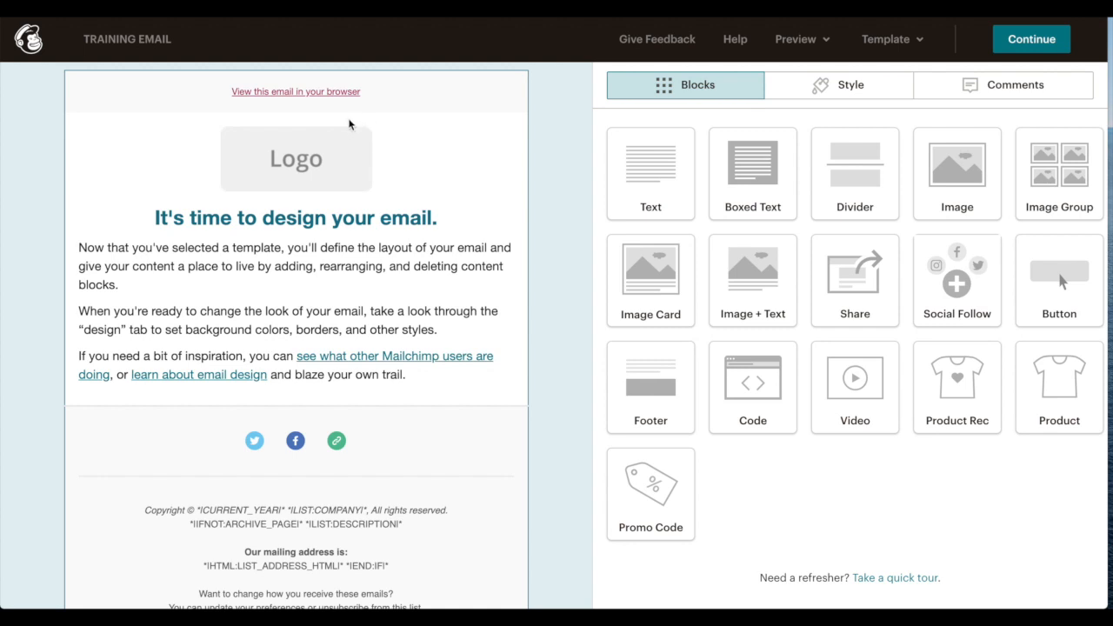
# - Replace the logo placeholder with the image "Digital Marketing Help, Tools, And Strategies For Your Business.01.png" from the uploaded files and save the image block
pyautogui.click(317, 162)
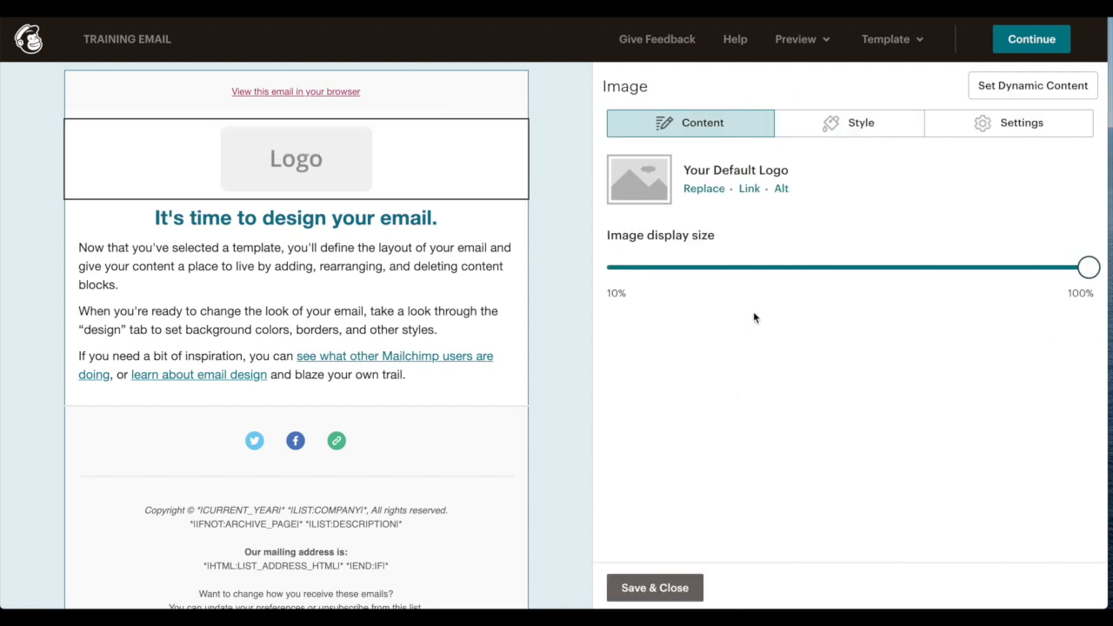
pyautogui.click(703, 188)
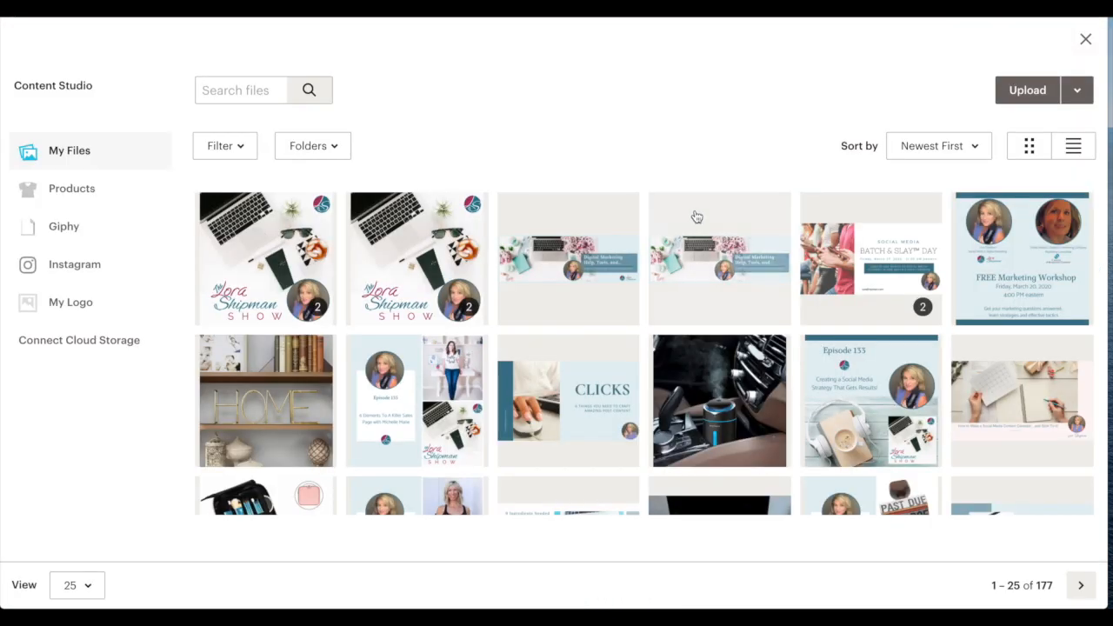
pyautogui.scroll(-1, 685, 246)
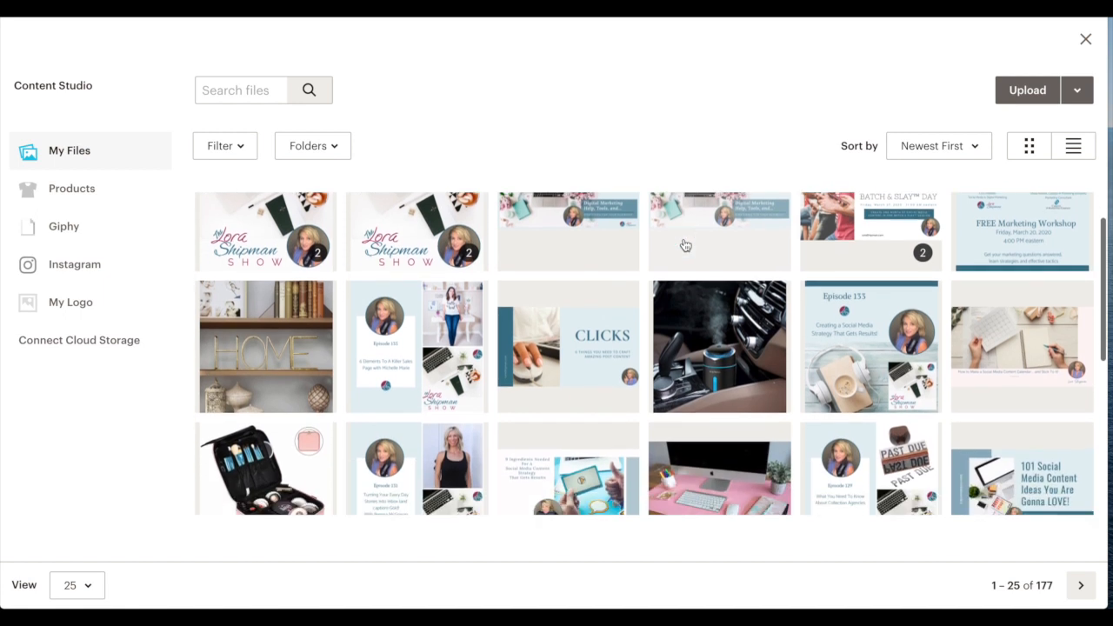
pyautogui.scroll(-5, 685, 246)
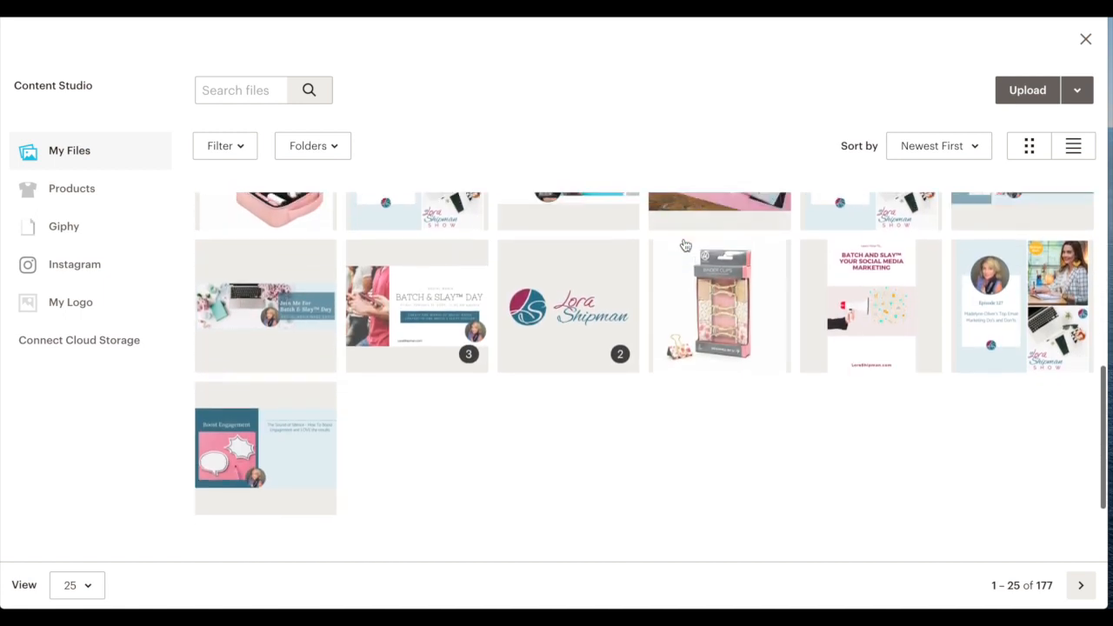
pyautogui.scroll(6, 685, 246)
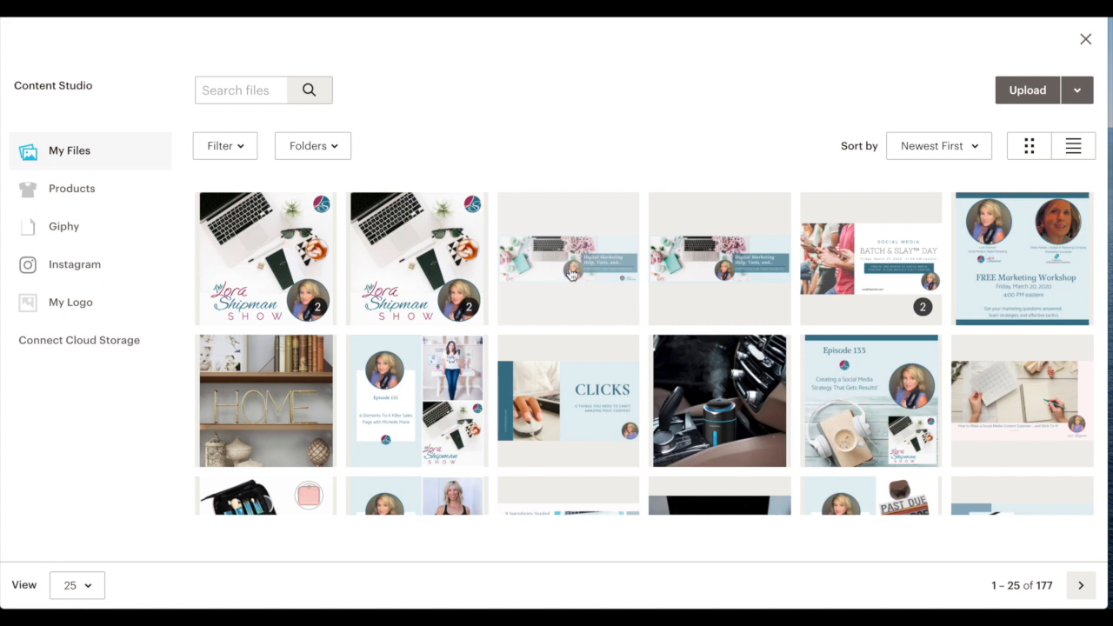
pyautogui.click(565, 272)
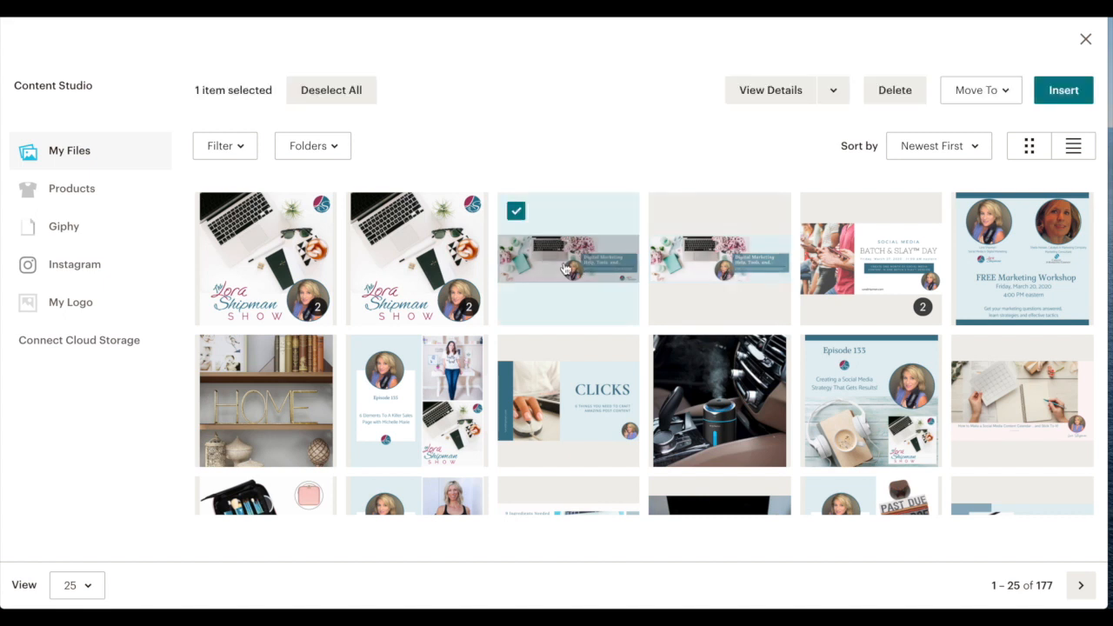
pyautogui.click(1068, 92)
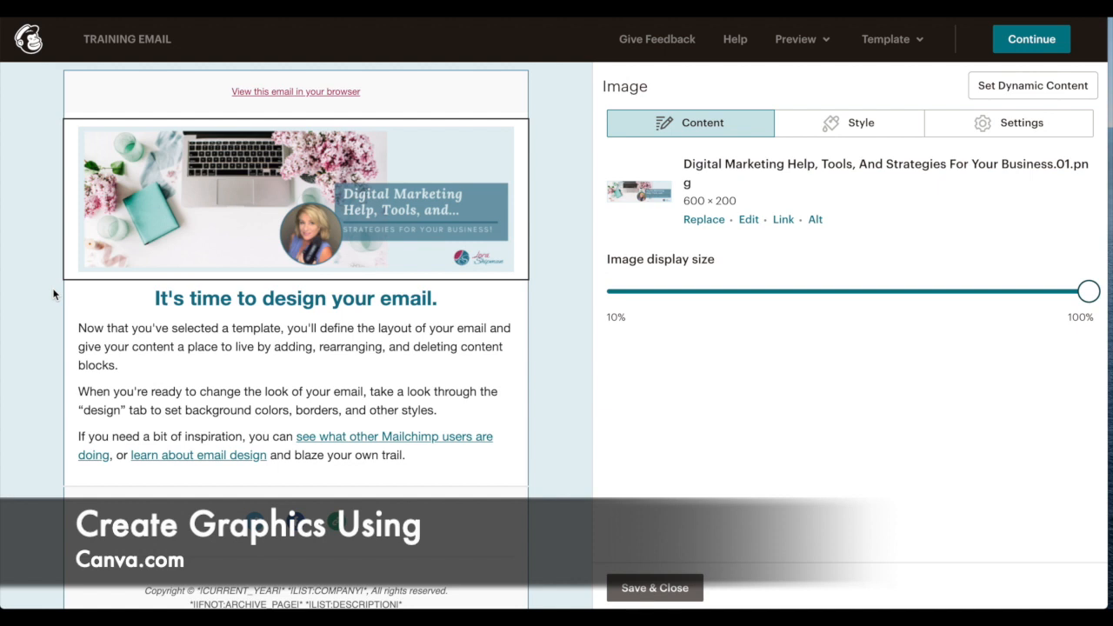
pyautogui.moveTo(753, 202); pyautogui.dragTo(743, 201)
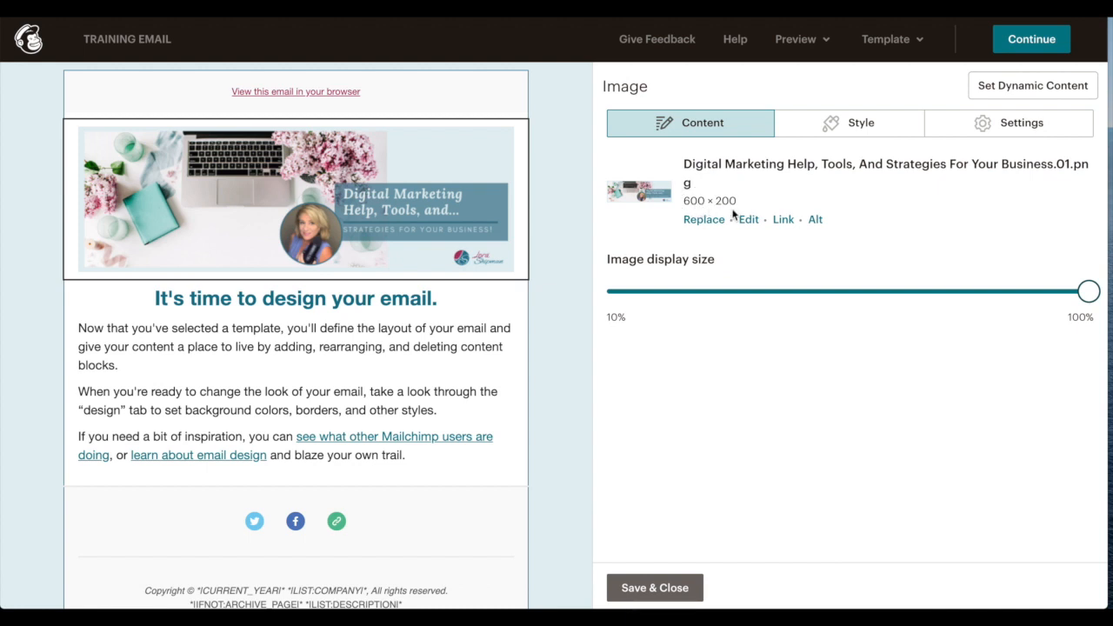
pyautogui.moveTo(469, 139)
pyautogui.click(639, 589)
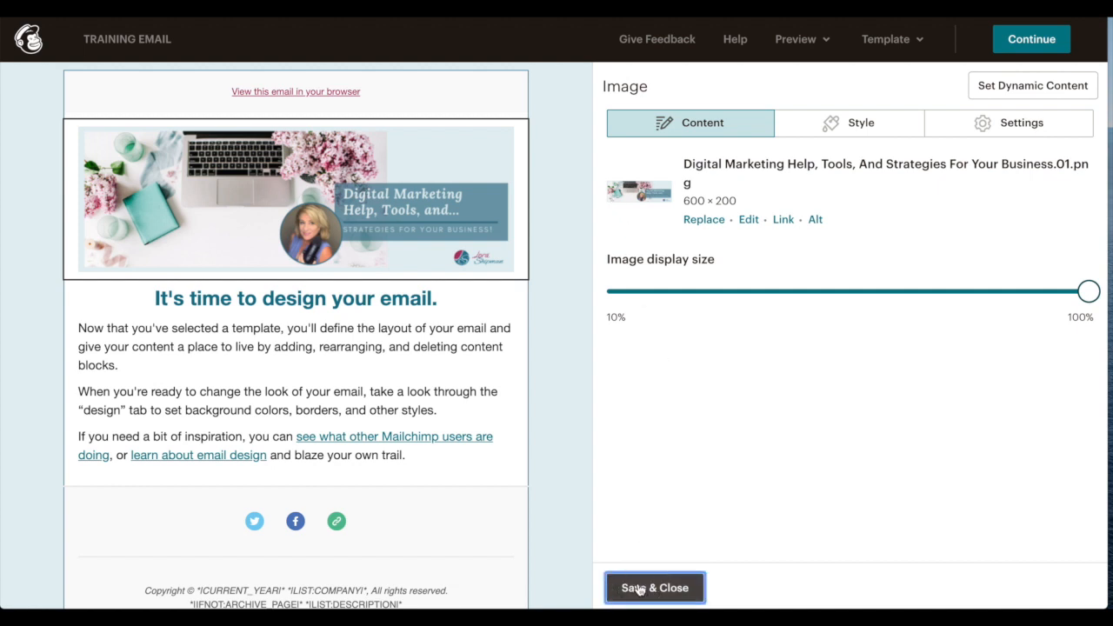
# - Change the heading of the text block below the banner to "This Is My New Title."
pyautogui.moveTo(522, 278)
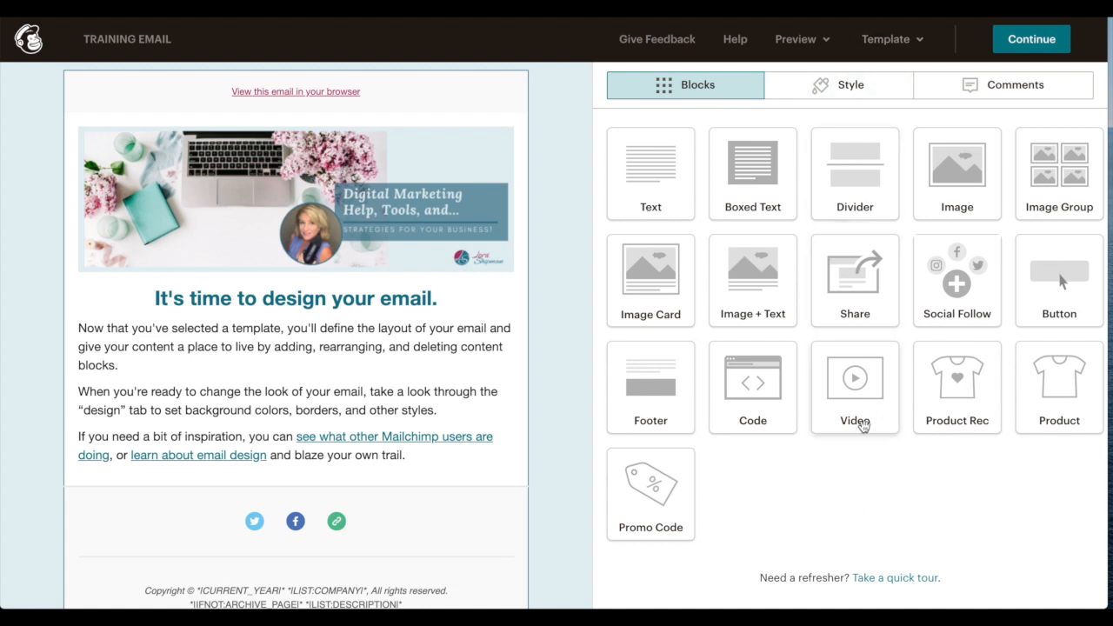
pyautogui.moveTo(361, 398)
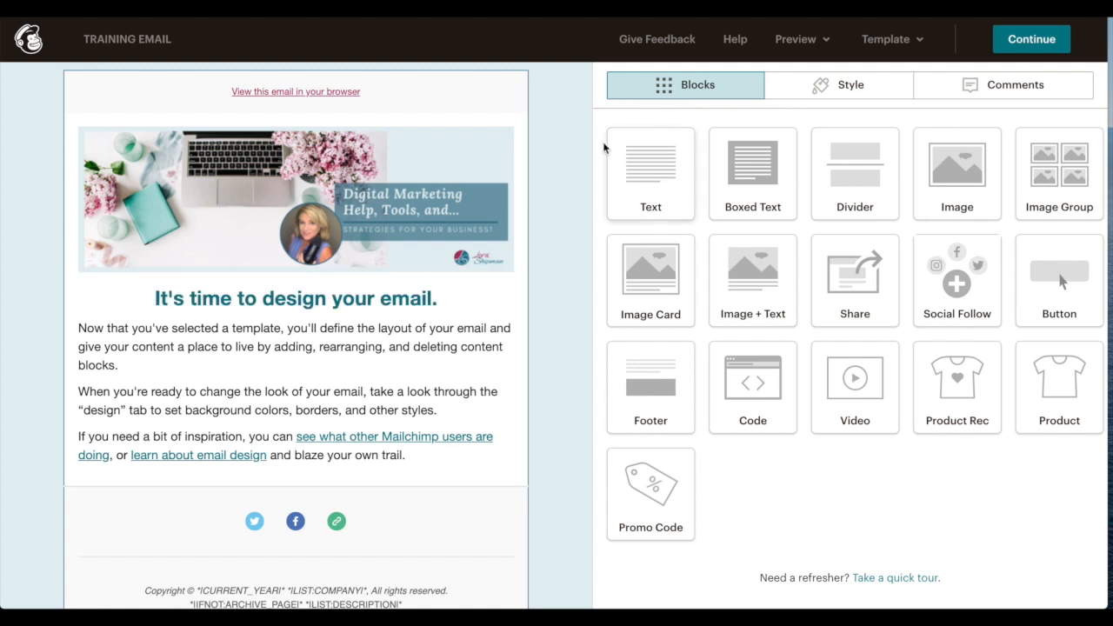
pyautogui.click(356, 366)
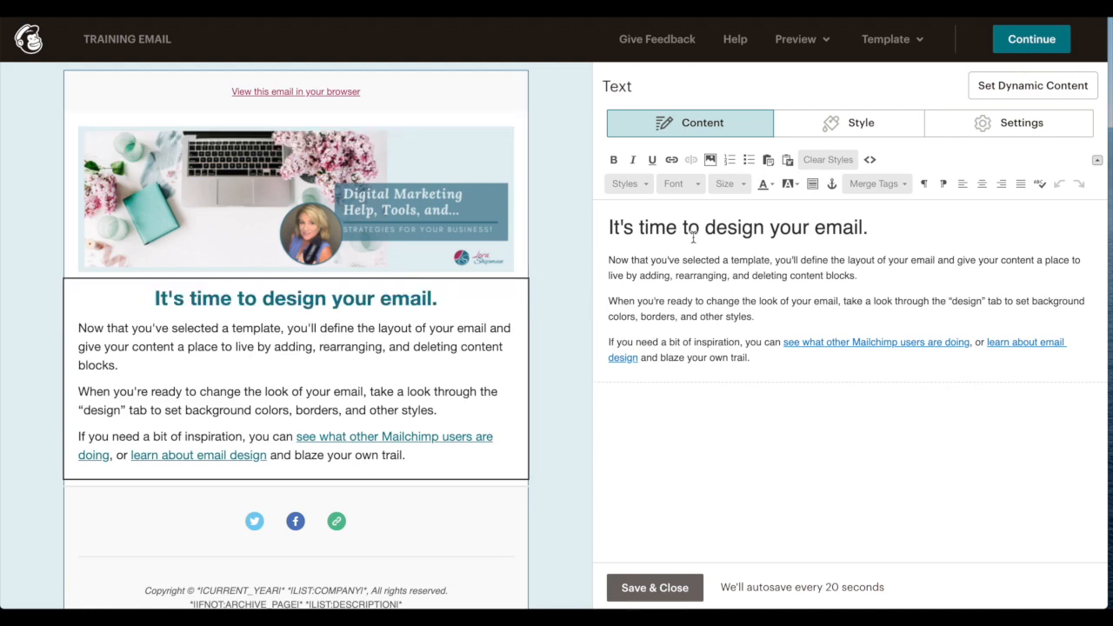
pyautogui.moveTo(861, 224); pyautogui.dragTo(591, 223)
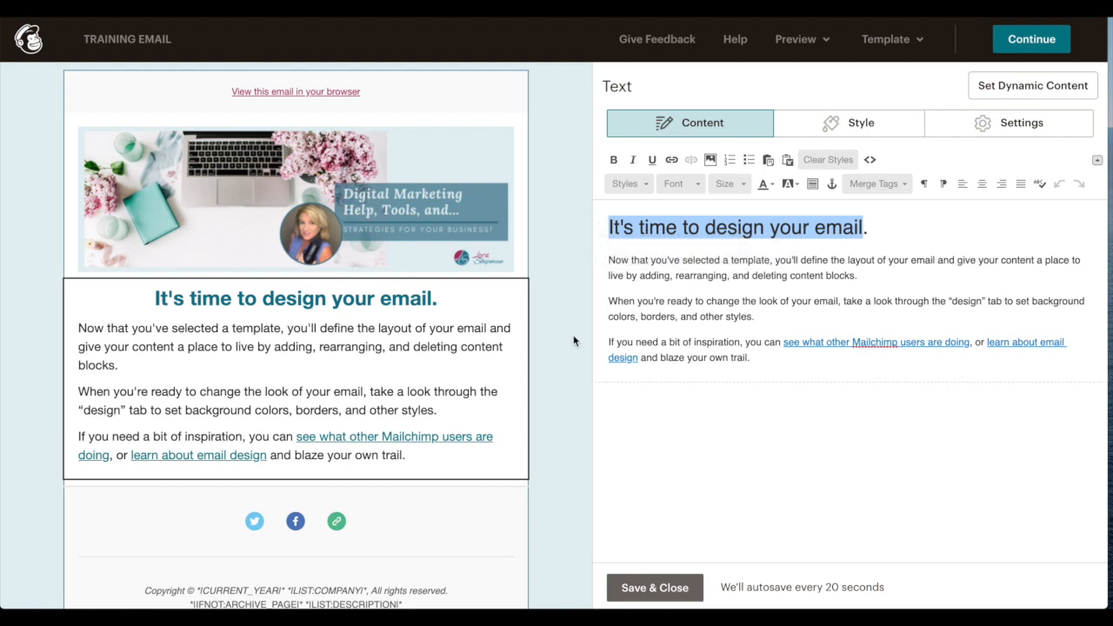
pyautogui.write('This Is M')
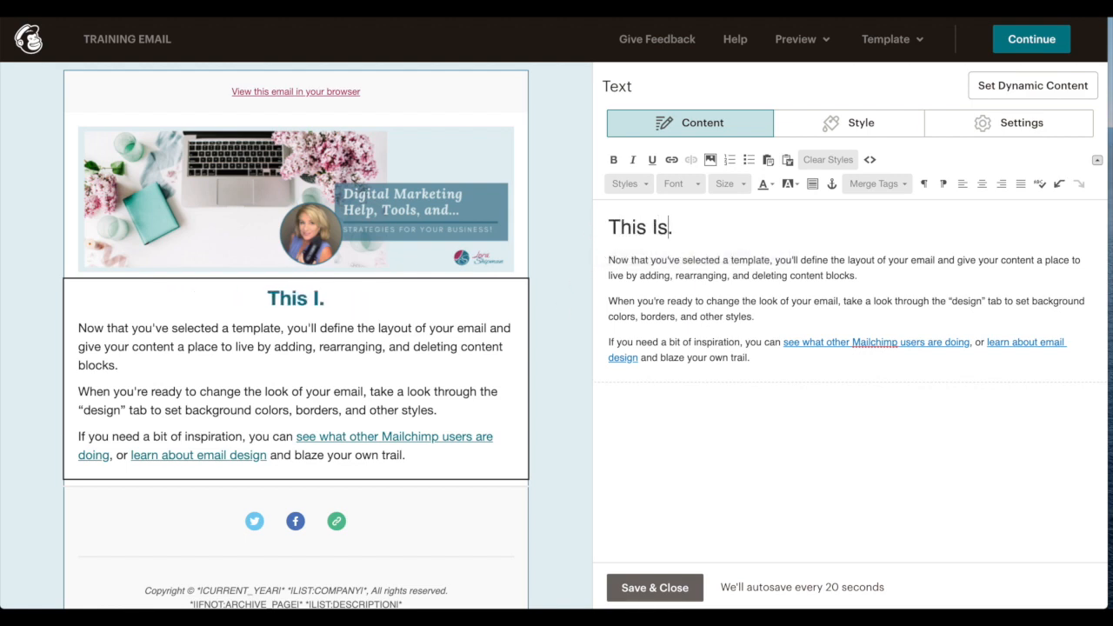
pyautogui.write('y No')
pyautogui.press('BackSpace')
pyautogui.write('ew ')
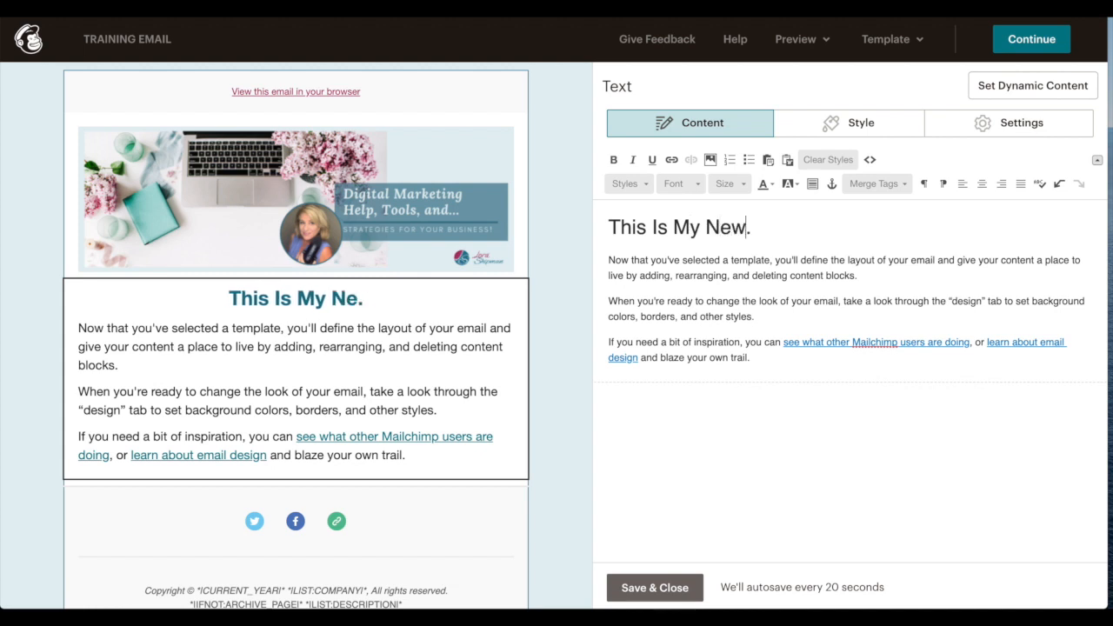
pyautogui.write('Title')
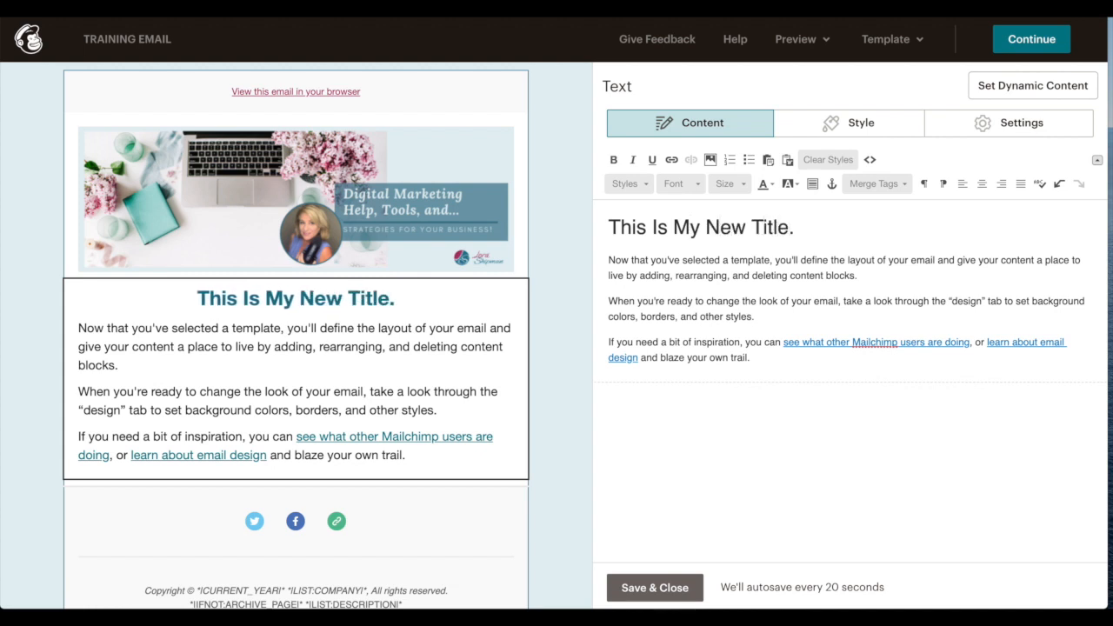
# - Replace the three body paragraphs under the heading with "This will end up being my email content"
pyautogui.click(612, 262)
pyautogui.click(609, 261)
pyautogui.moveTo(609, 261); pyautogui.dragTo(748, 379)
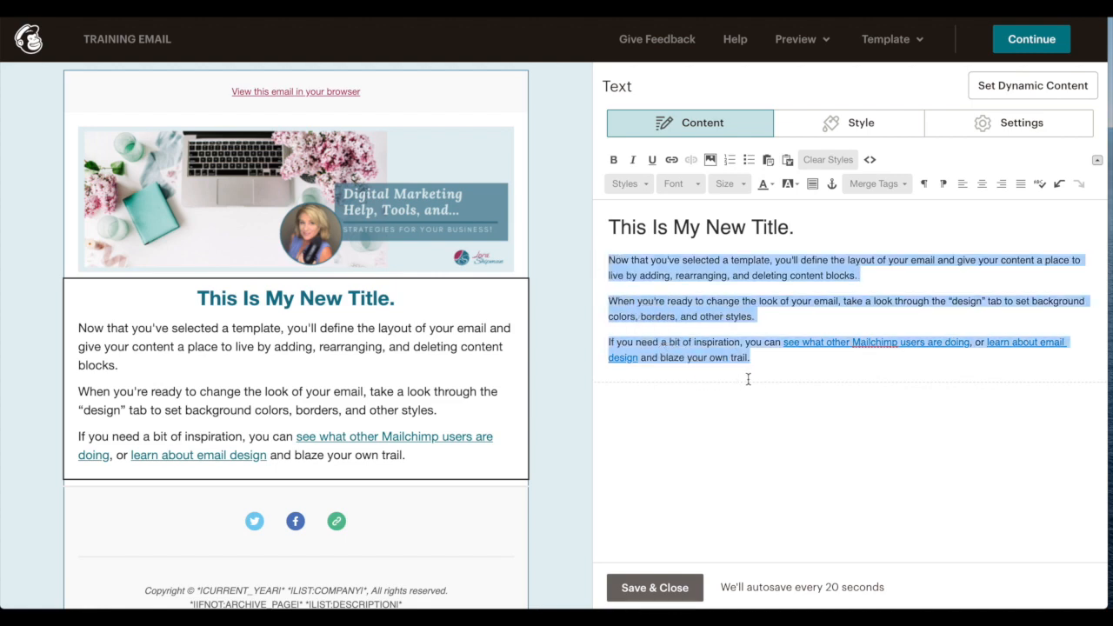
pyautogui.write('This wil')
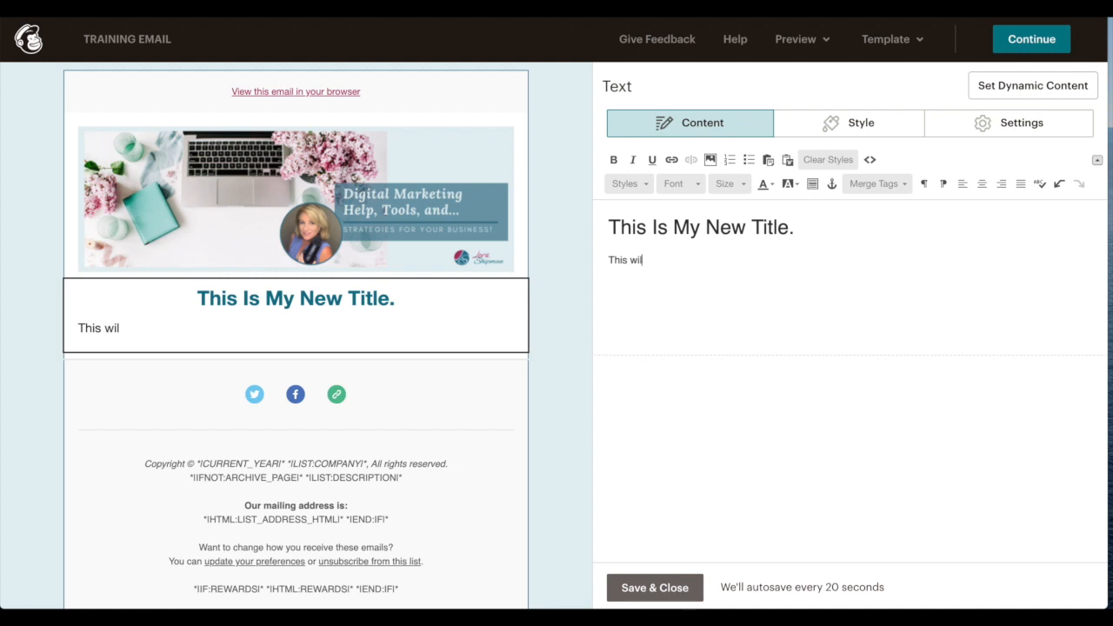
pyautogui.write('l end up bei')
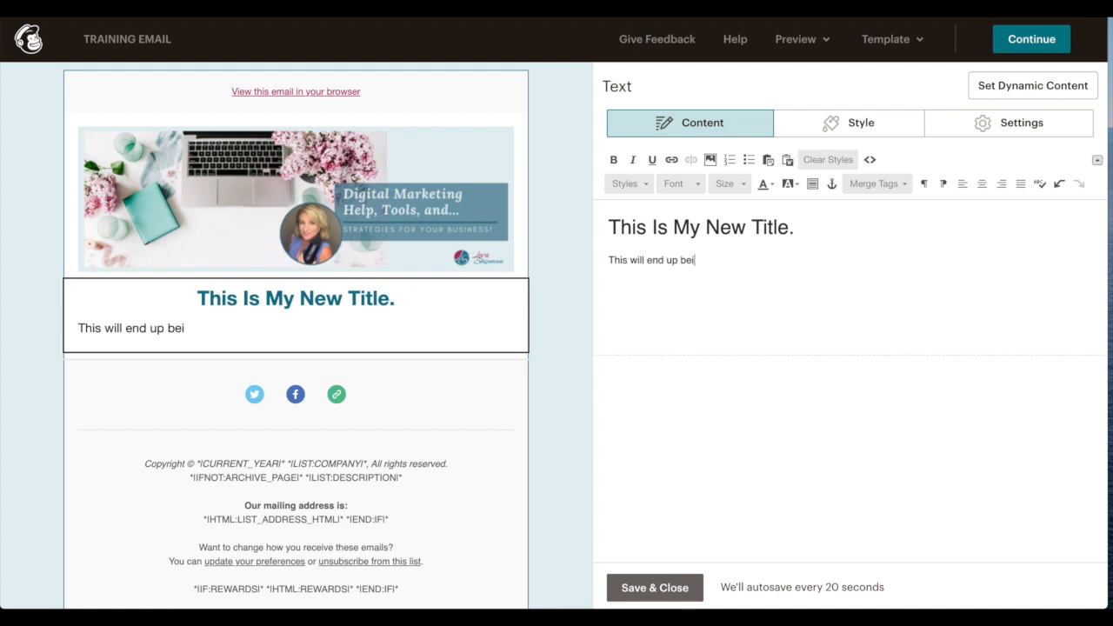
pyautogui.write('ng my email')
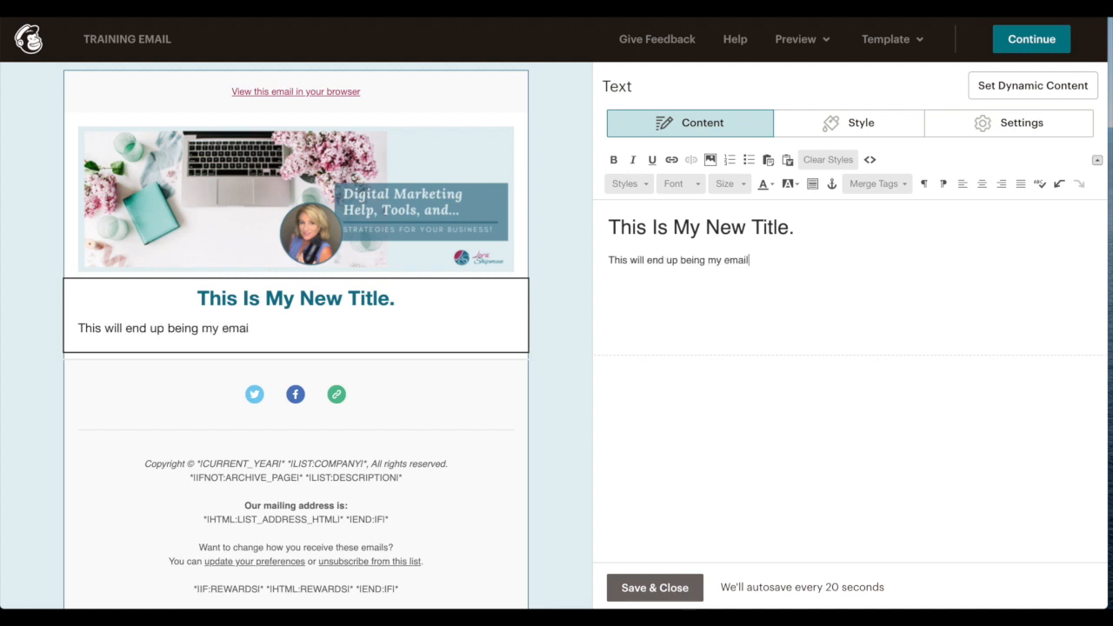
pyautogui.write(' cone')
pyautogui.write('tnent')
pyautogui.press('BackSpace')
pyautogui.press('BackSpace')
pyautogui.press('BackSpace')
pyautogui.press('BackSpace')
pyautogui.write('ent')
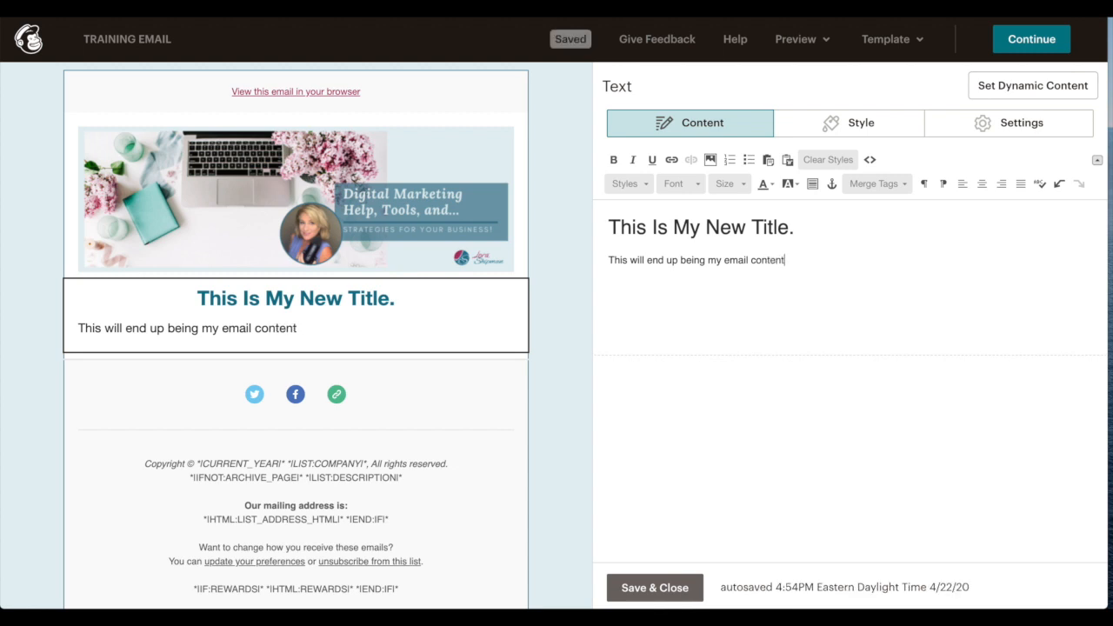
# - End the body sentence with an exclamation mark and add about three lines of random filler text after it
pyautogui.write("! akglh;aksldgnak'dsgfhja'sdknjga'ksd")
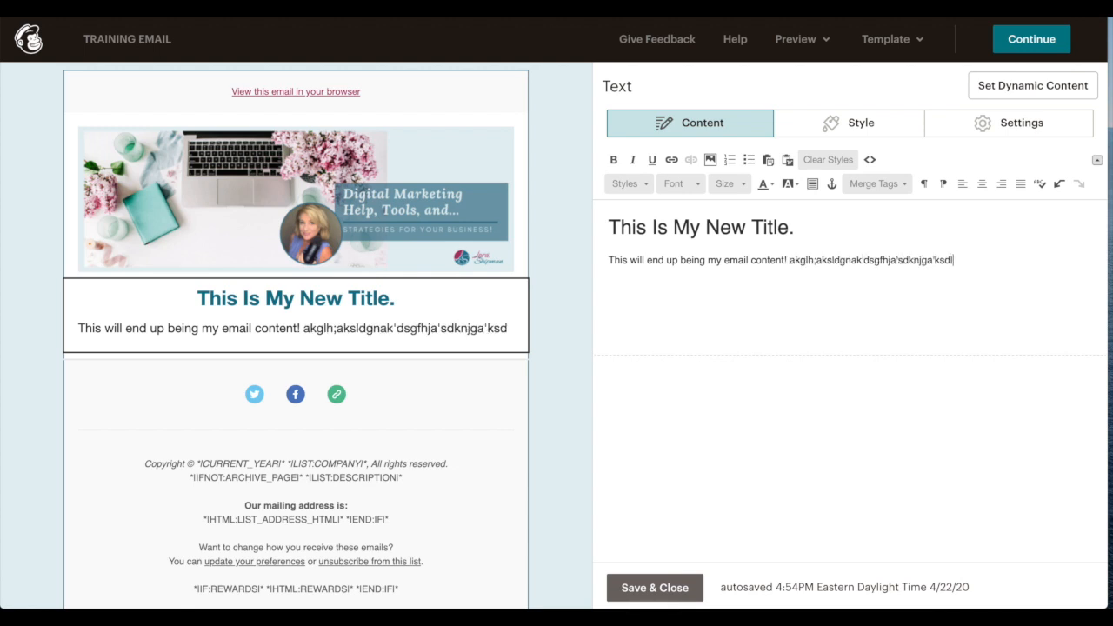
pyautogui.write("lgnjak;ldgjnak'sldgjas'd;kjlgkadls'gj araipjgsdklgjasdkl;gja sgk;dlajsl;d")
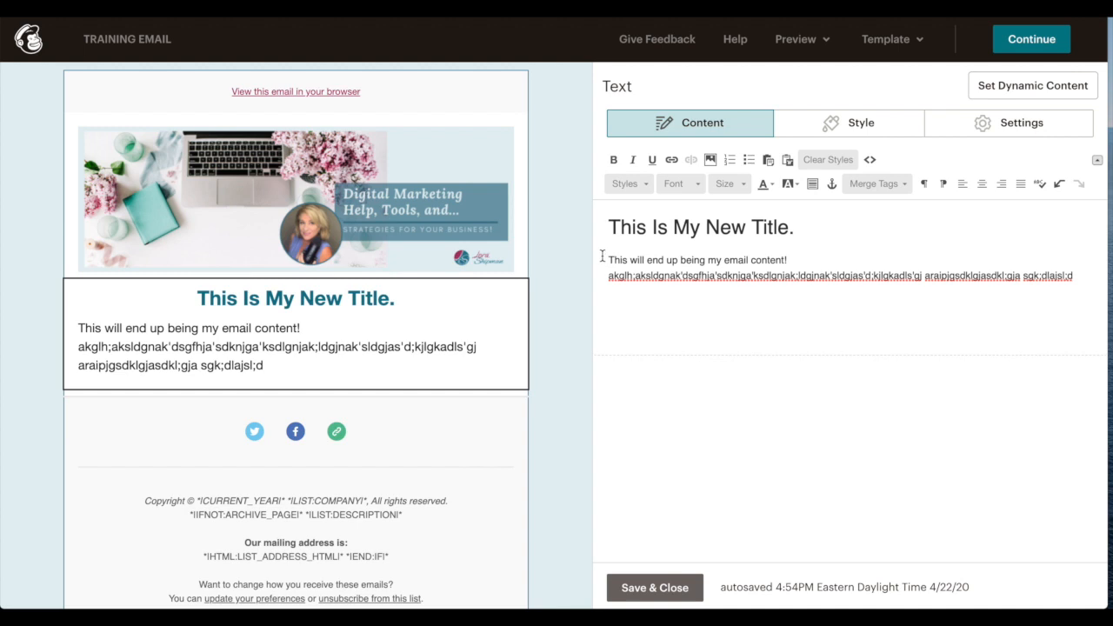
pyautogui.write('dfkal;gn;a')
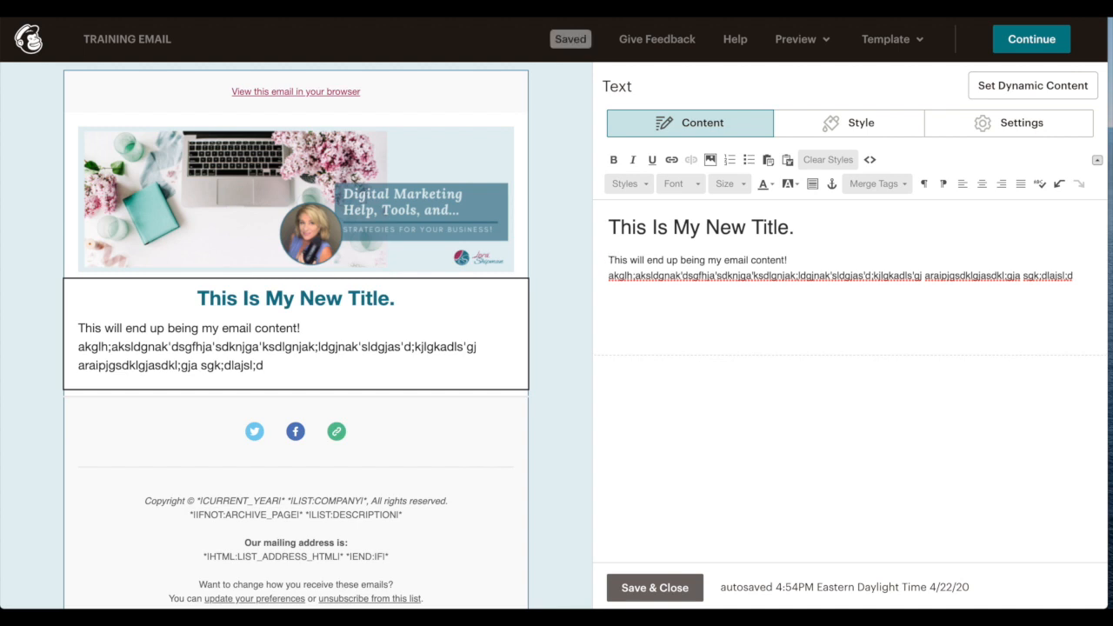
pyautogui.write(' as;dkgha ;sd')
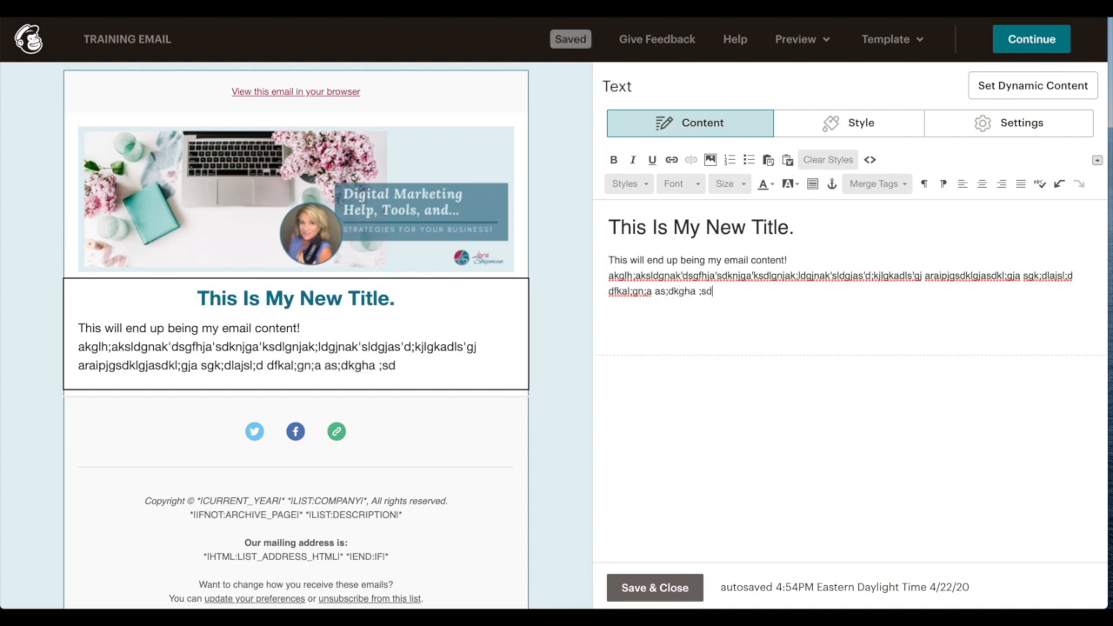
pyautogui.write('dgjnaks;lghjk ajfkd;lgahlr. gsjdihk;ao')
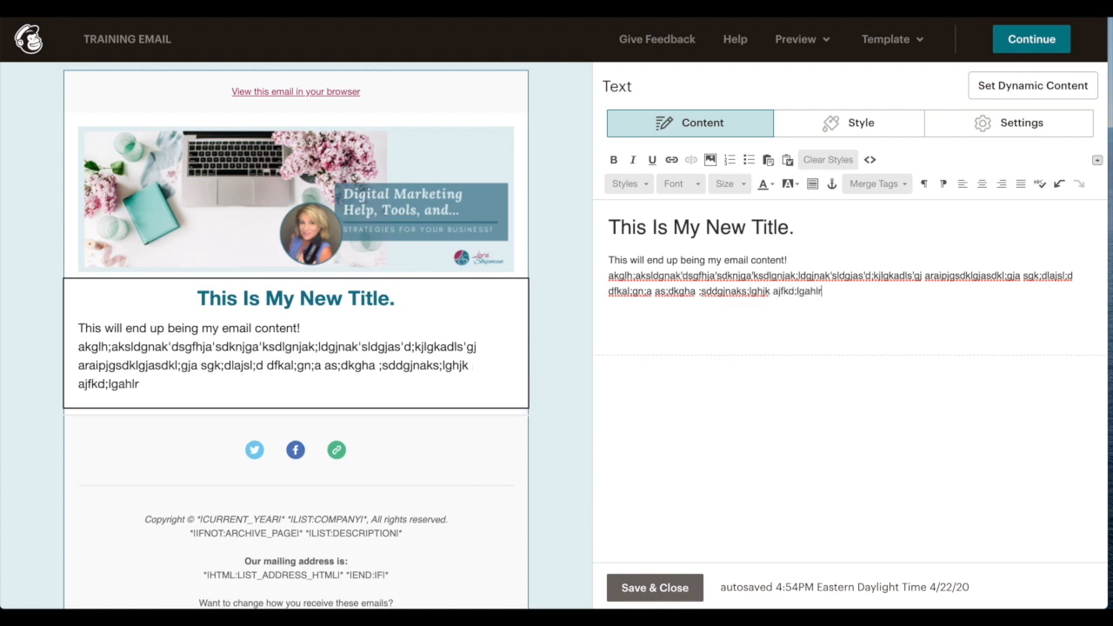
pyautogui.write('srndgk;a jio')
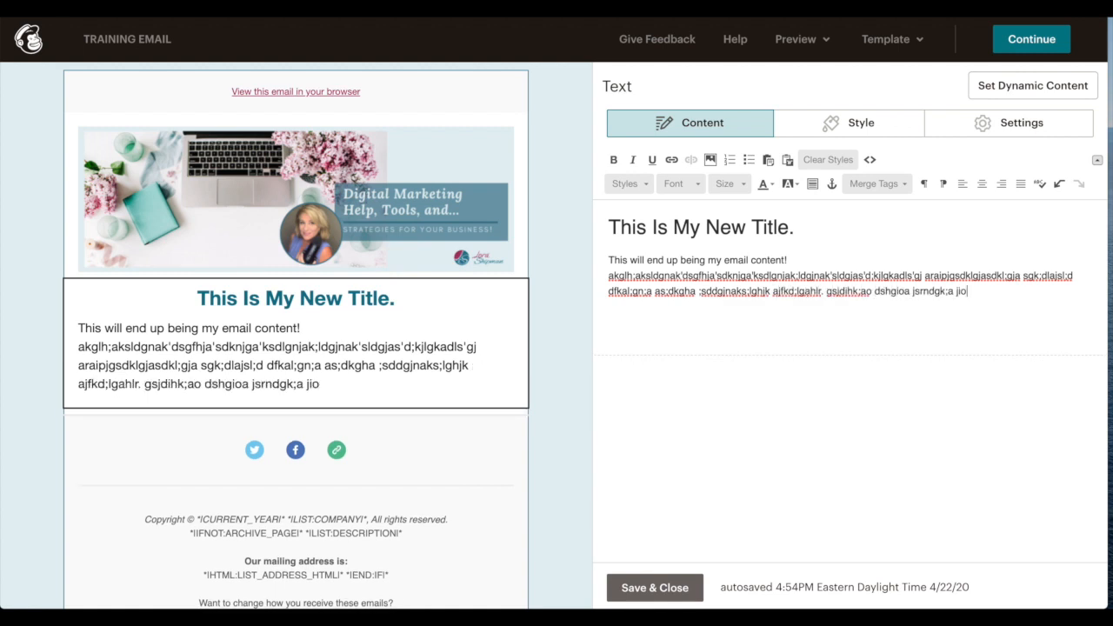
pyautogui.write('dk;j ak;dgjnklad;sfgj aslkdgjiowAEPGHANPIEGRJIOAR;MGJPMRSJGAKLSENGAWOIS;')
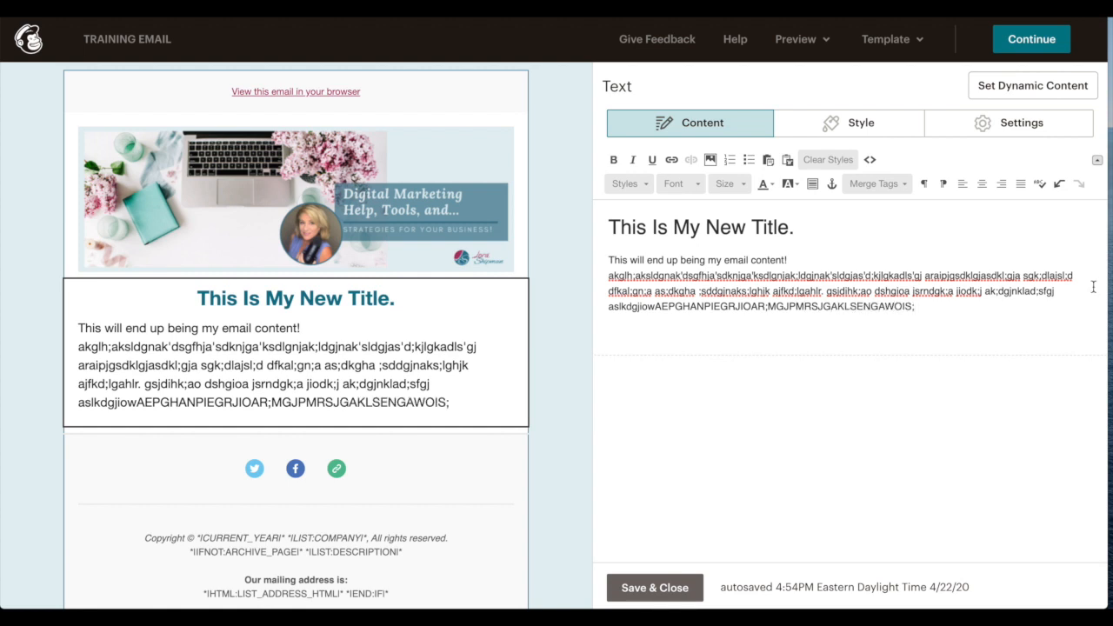
# - Make the sentence "This will end up being my email content!" bold
pyautogui.tripleClick(741, 259)
pyautogui.click(816, 259)
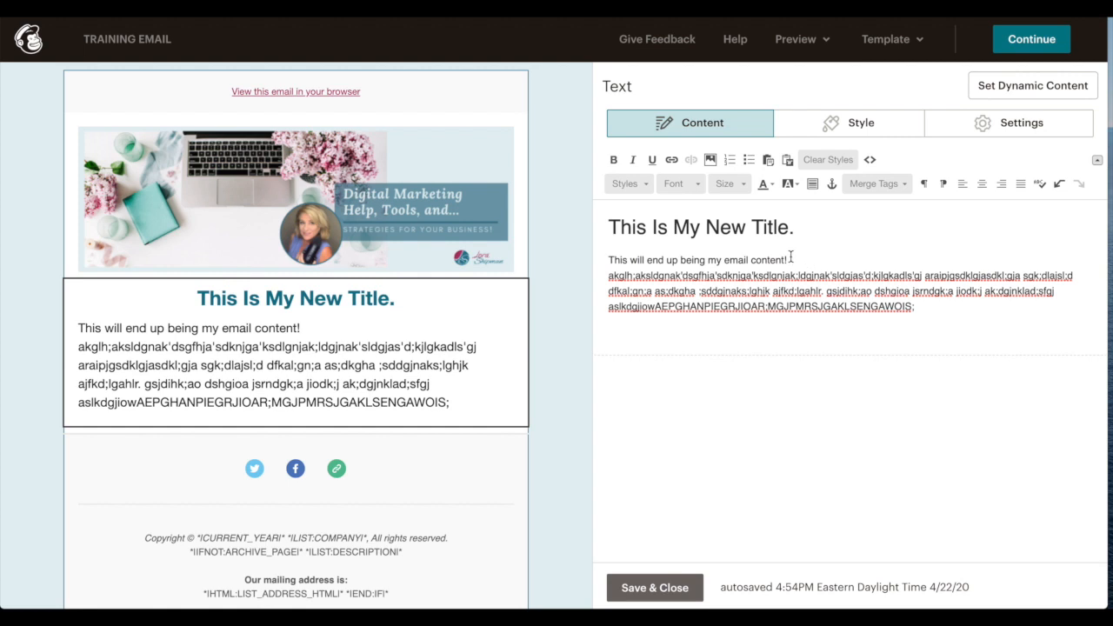
pyautogui.tripleClick(651, 259)
pyautogui.click(607, 260)
pyautogui.moveTo(607, 261); pyautogui.dragTo(786, 252)
pyautogui.click(614, 160)
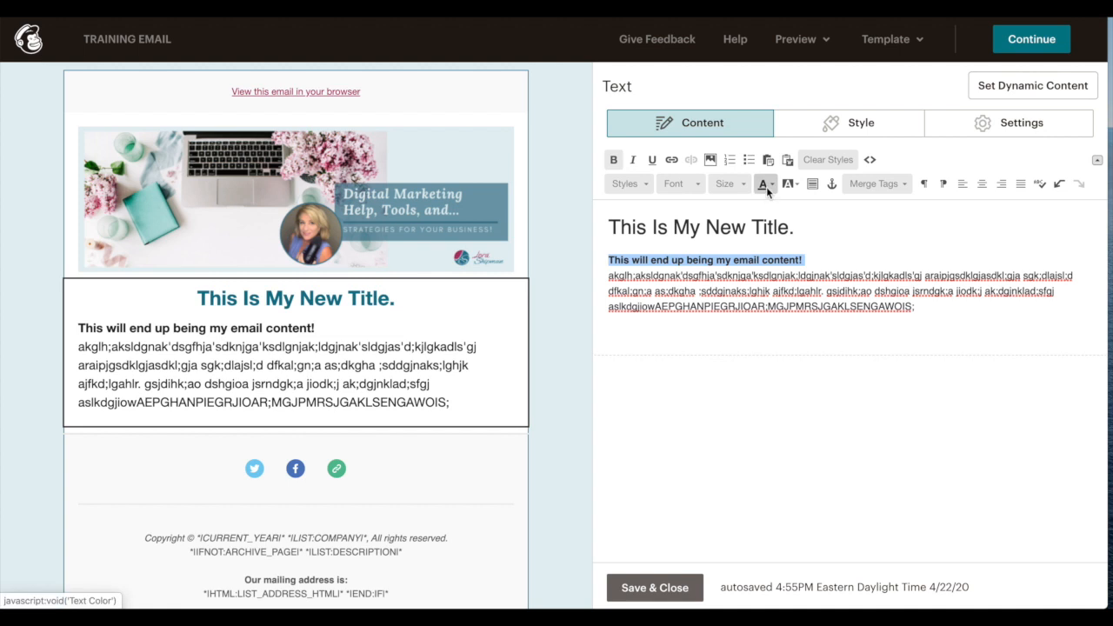
# - Set the text color of the bold sentence "This will end up being my email content!" to custom color #A93567
pyautogui.click(766, 186)
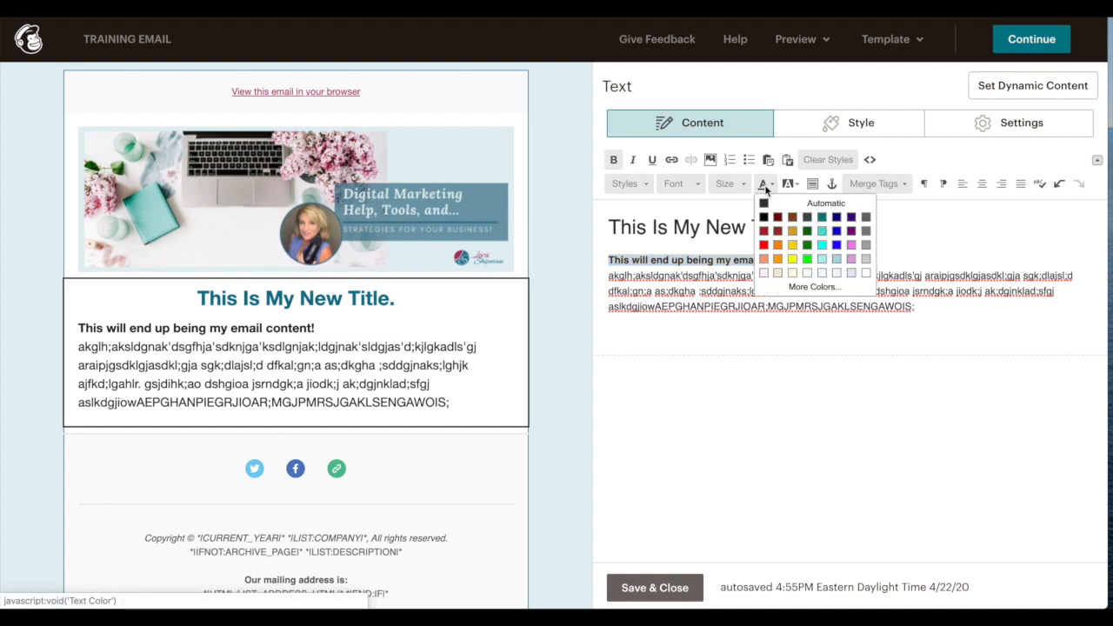
pyautogui.click(800, 288)
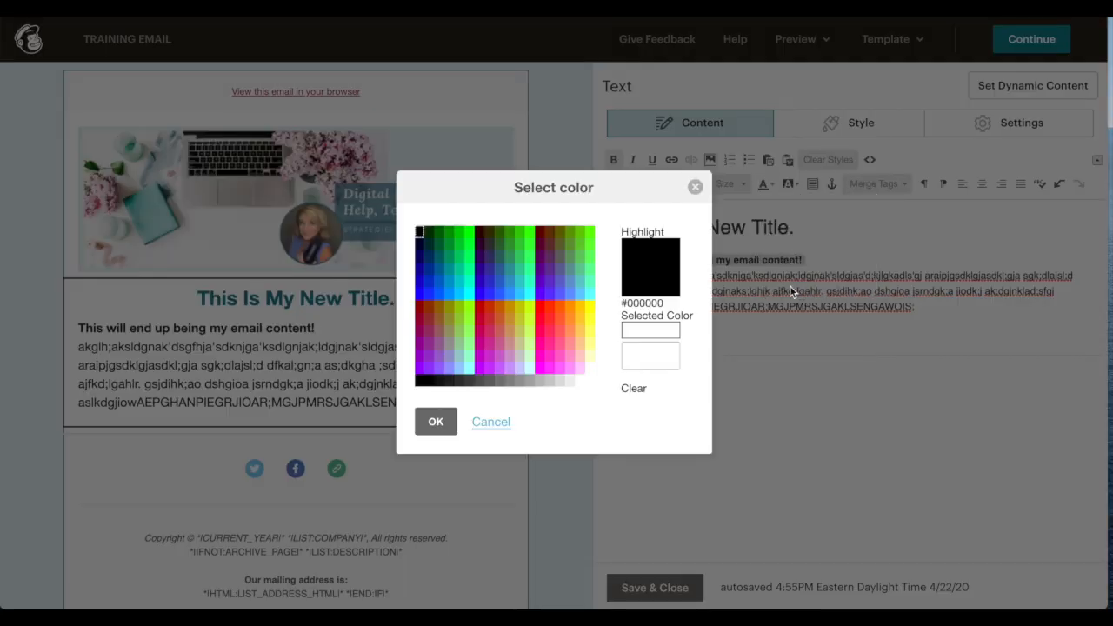
pyautogui.click(551, 355)
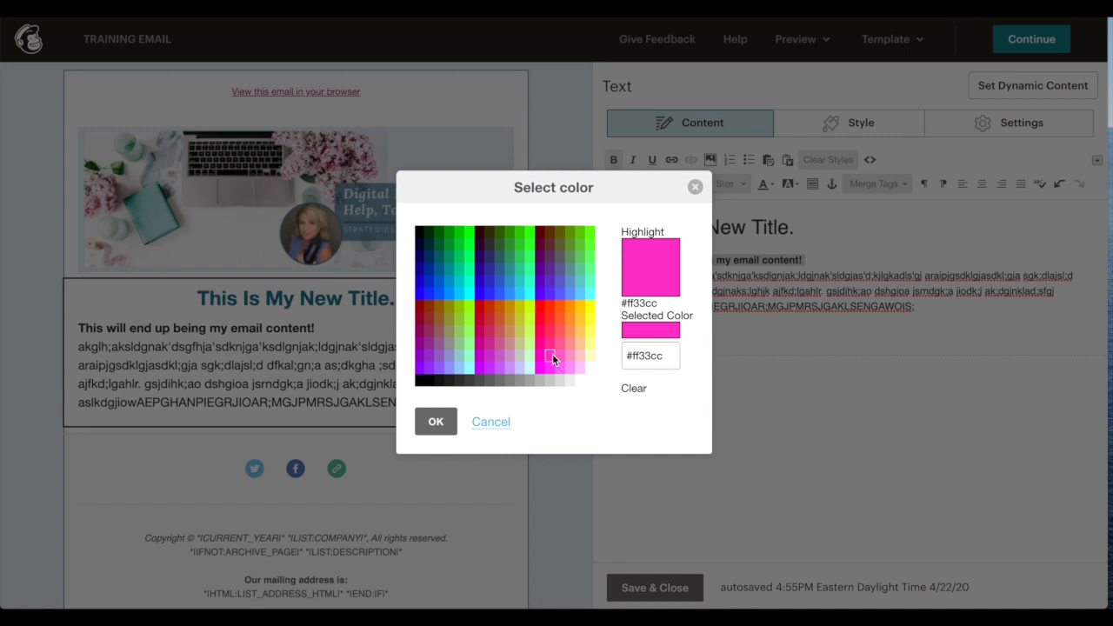
pyautogui.moveTo(664, 356); pyautogui.dragTo(633, 355)
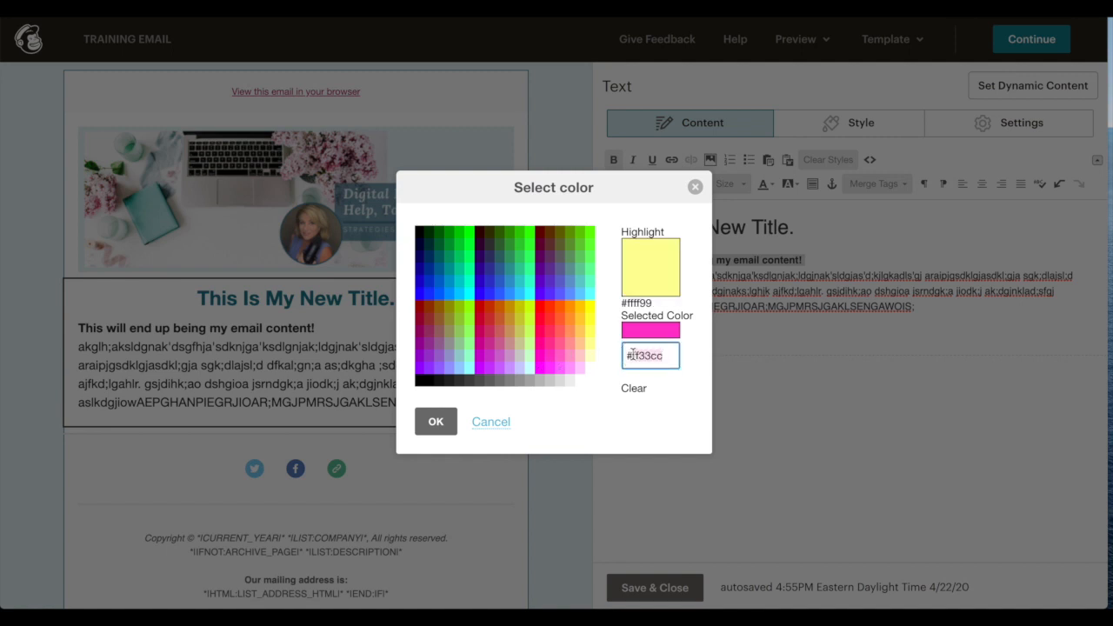
pyautogui.write('A935')
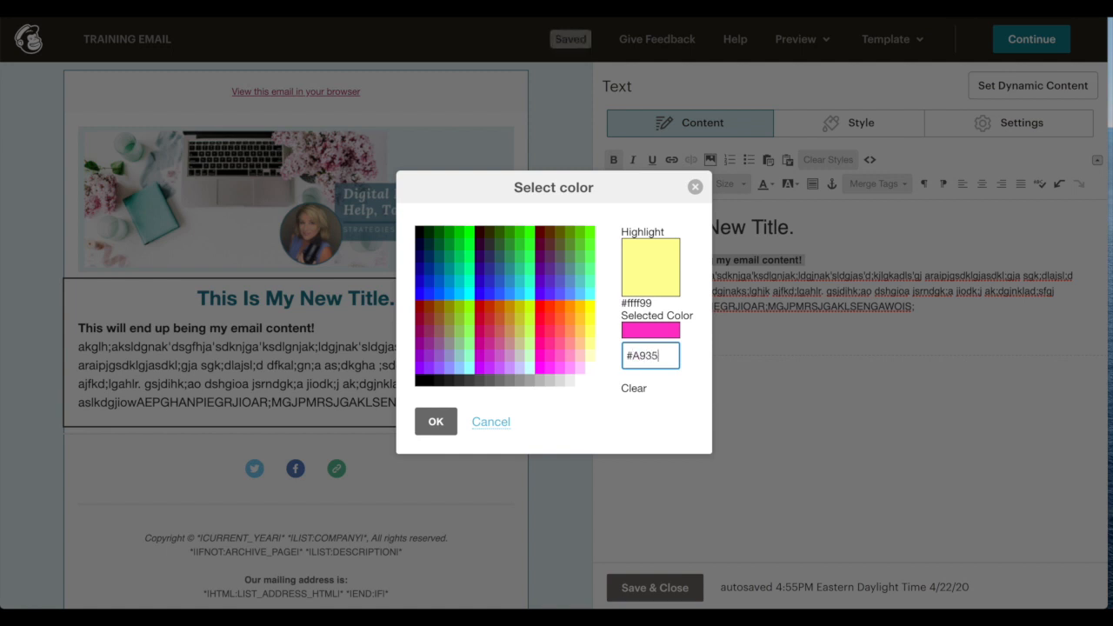
pyautogui.write('67')
pyautogui.press('Return')
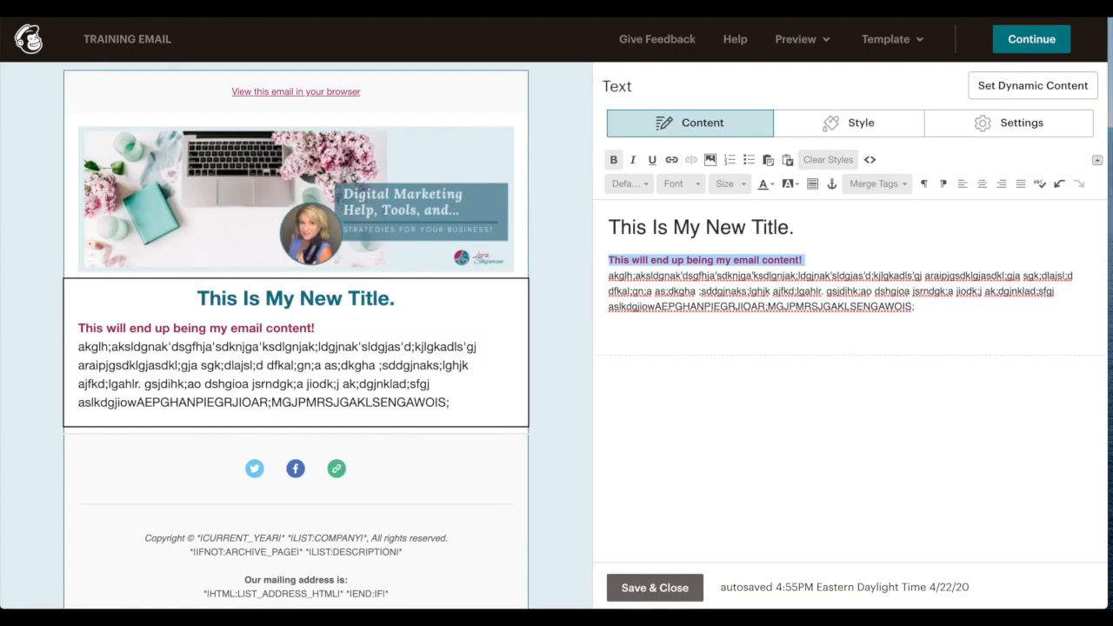
pyautogui.click(727, 252)
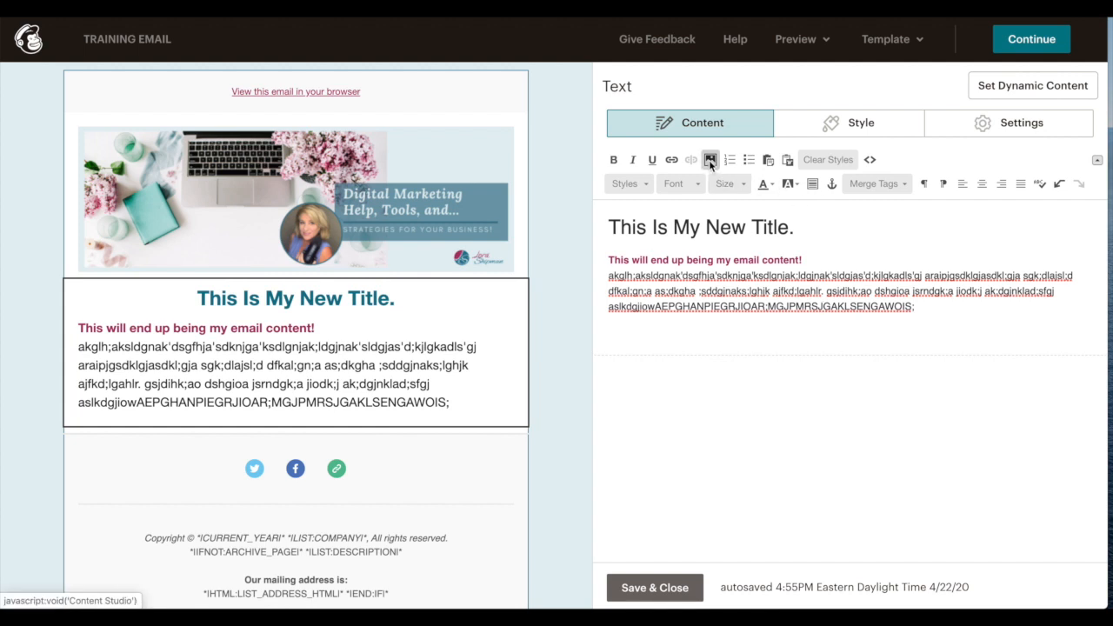
# - Choose the first square show-cover image from the stored files for insertion at the start of the filler text
pyautogui.click(607, 277)
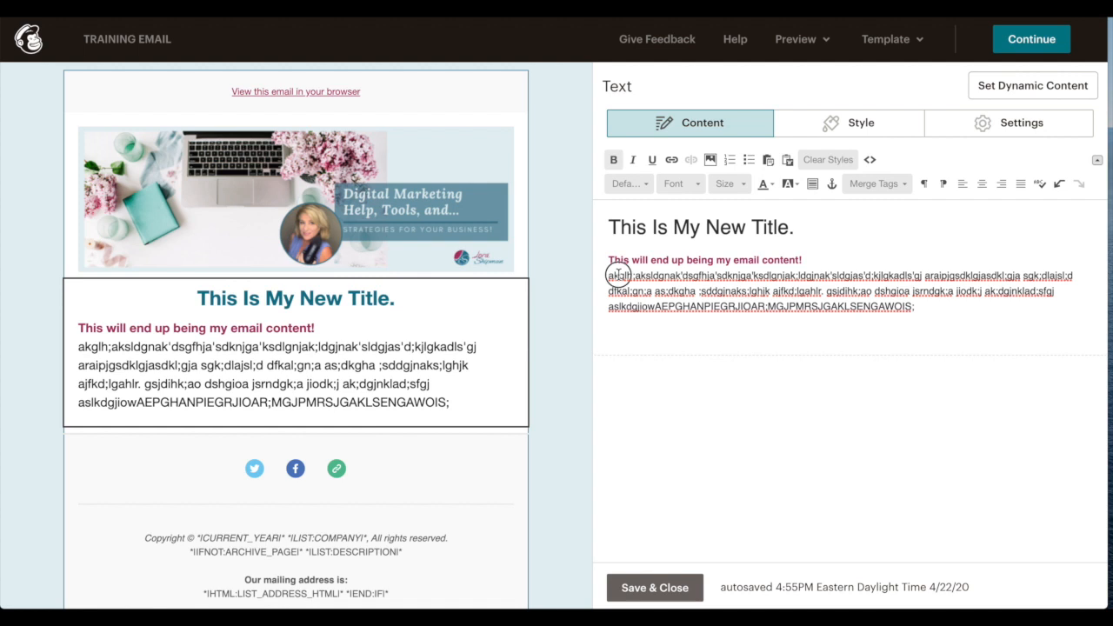
pyautogui.click(708, 160)
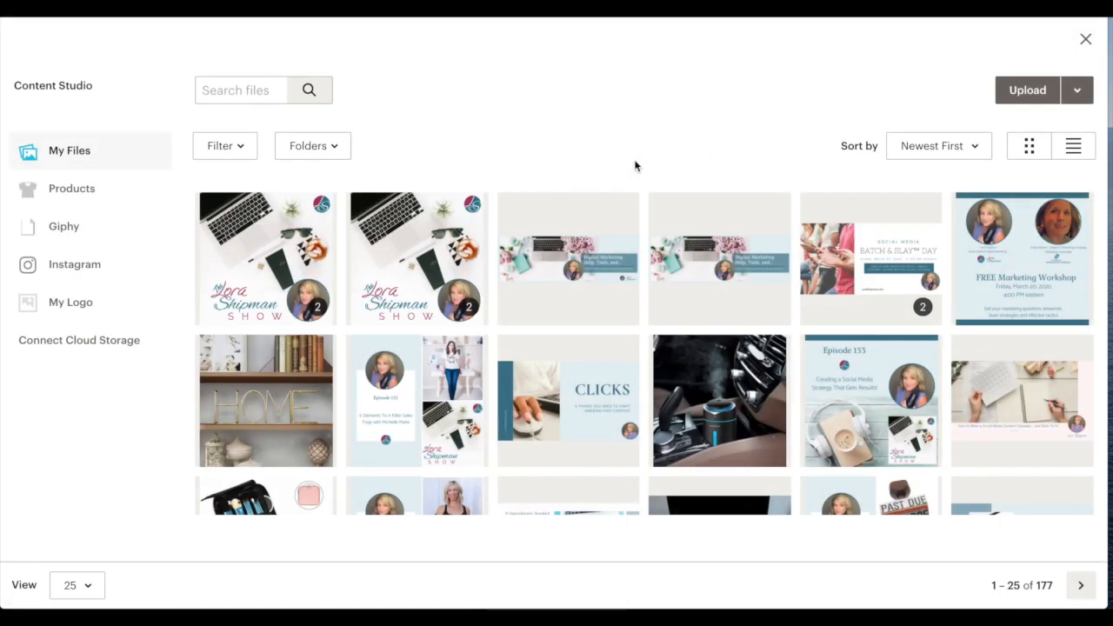
pyautogui.click(318, 242)
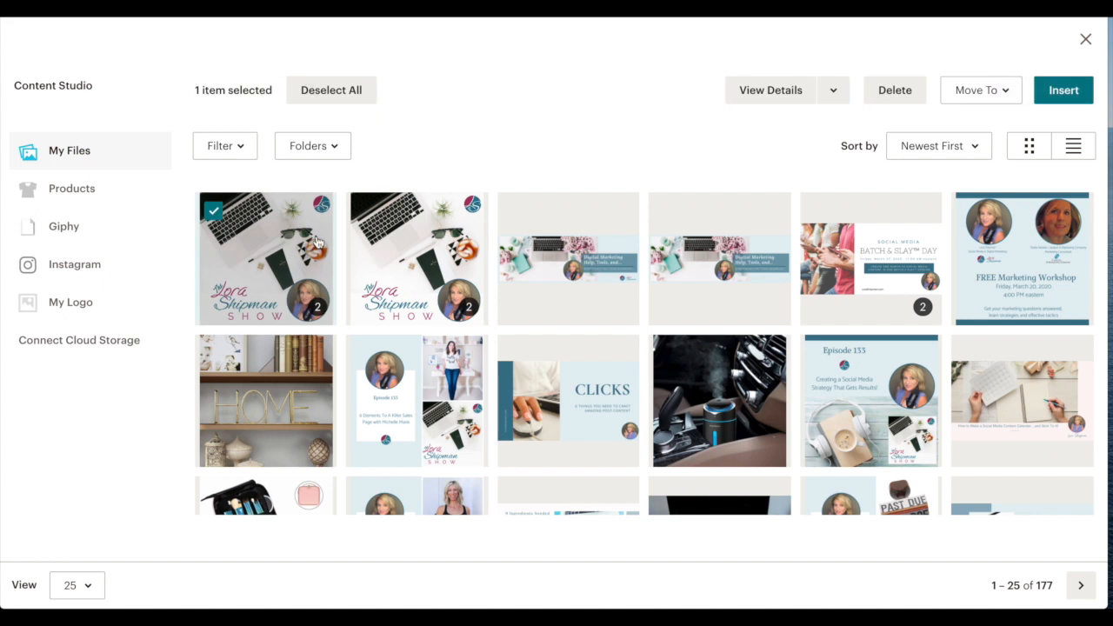
pyautogui.click(1060, 92)
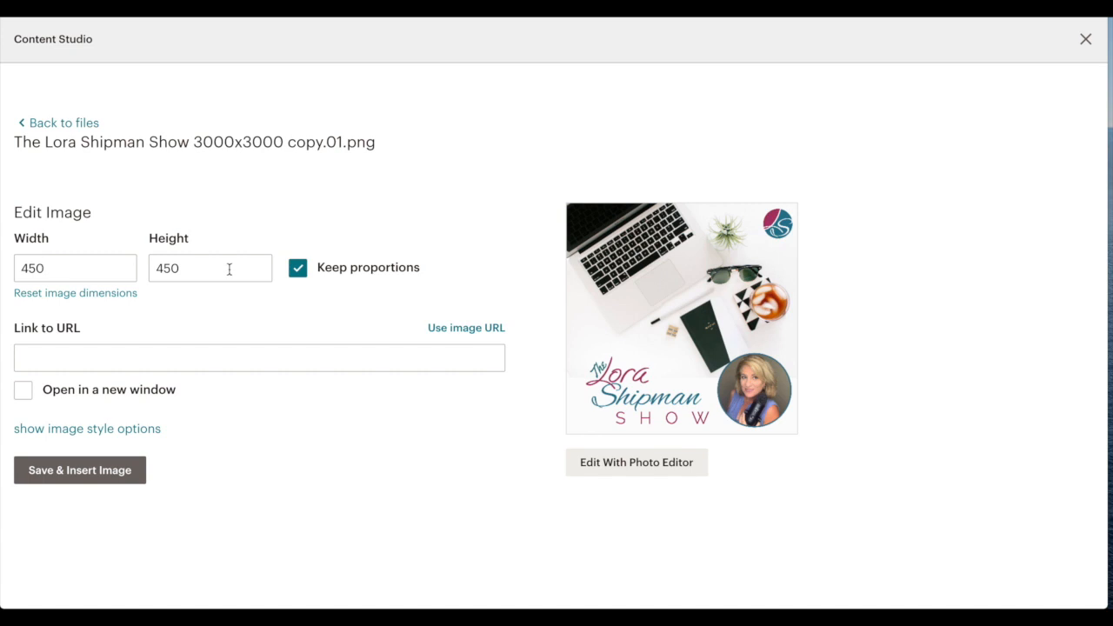
# - Set the show-cover image's width to 250 with its proportions kept
pyautogui.click(26, 266)
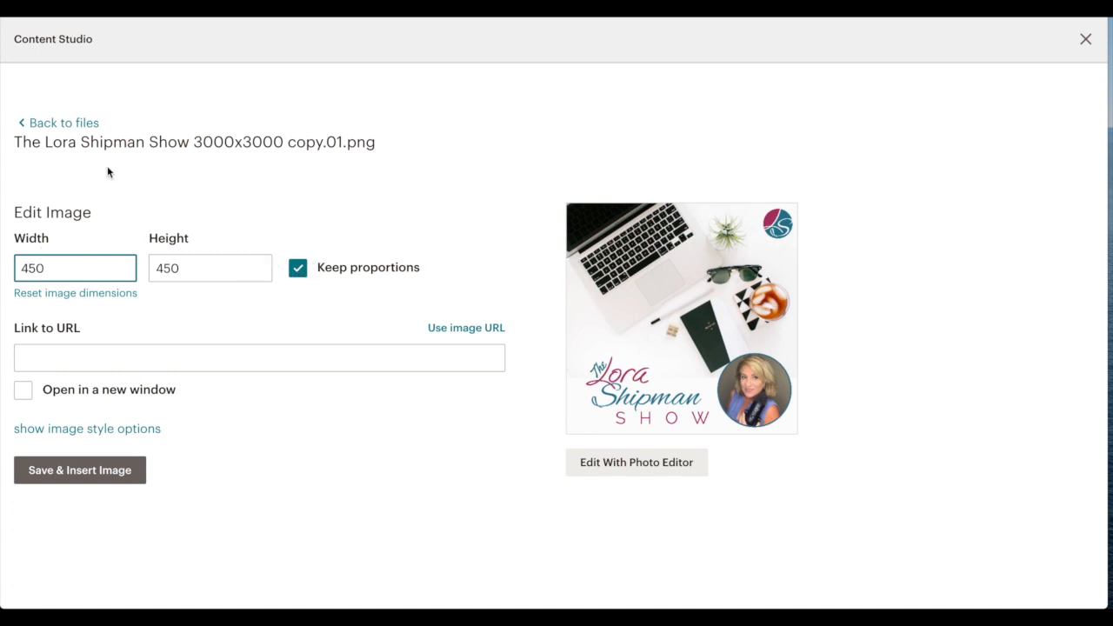
pyautogui.press('BackSpace')
pyautogui.write('2')
pyautogui.click(235, 317)
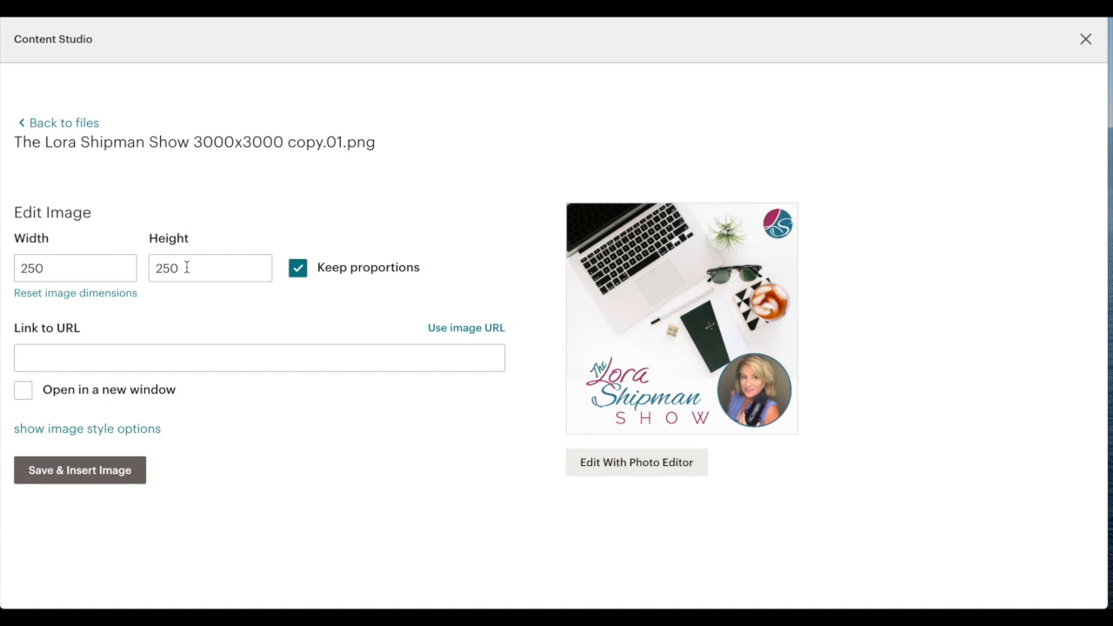
# - Reveal the image style options and align the show-cover image to the left
pyautogui.click(72, 434)
pyautogui.scroll(-5, 71, 435)
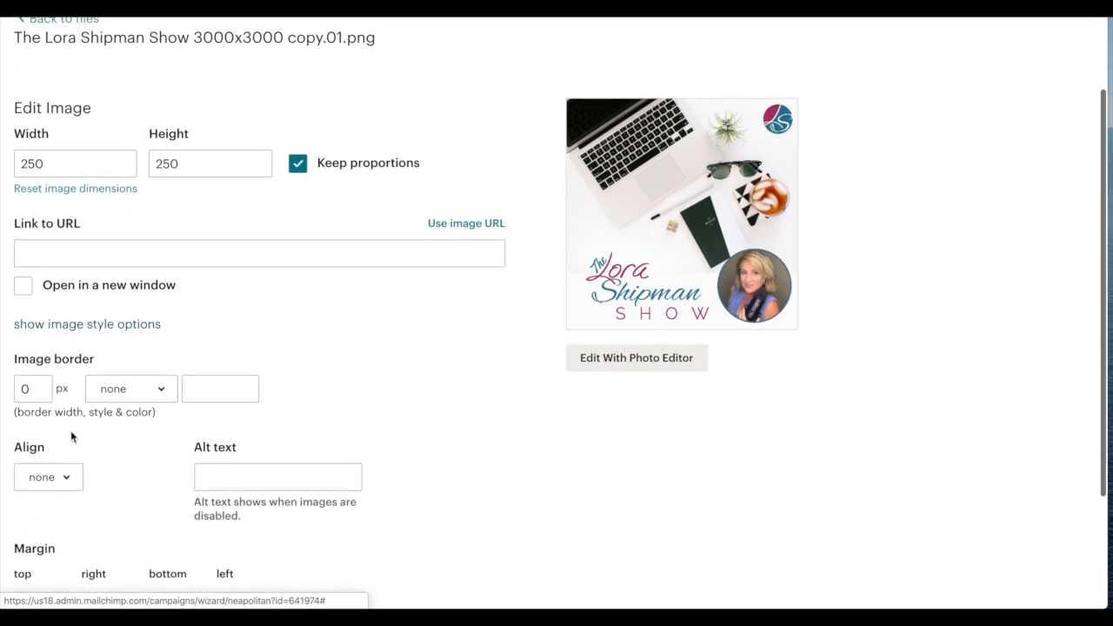
pyautogui.click(67, 363)
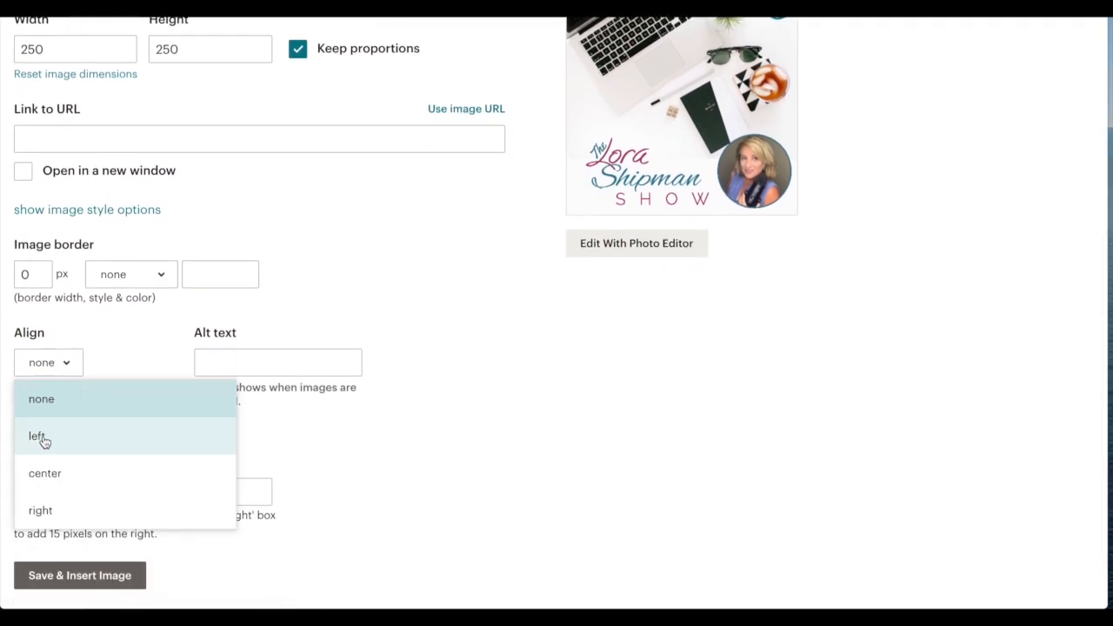
pyautogui.click(39, 436)
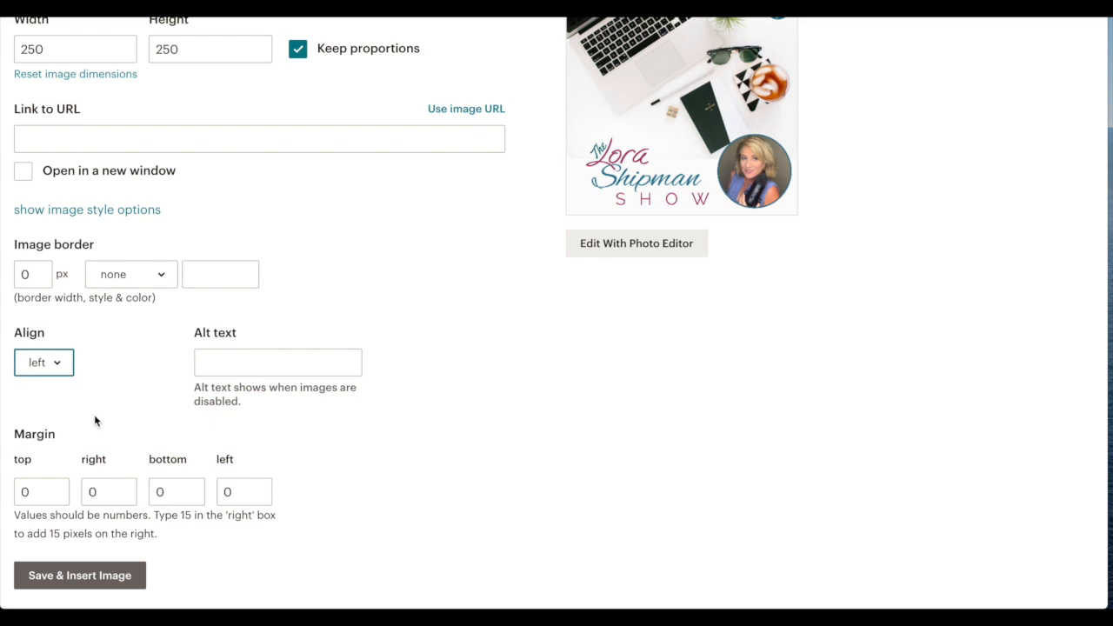
# - Give the show-cover image a right margin of 25 pixels and insert it into the text block
pyautogui.scroll(-1, 94, 414)
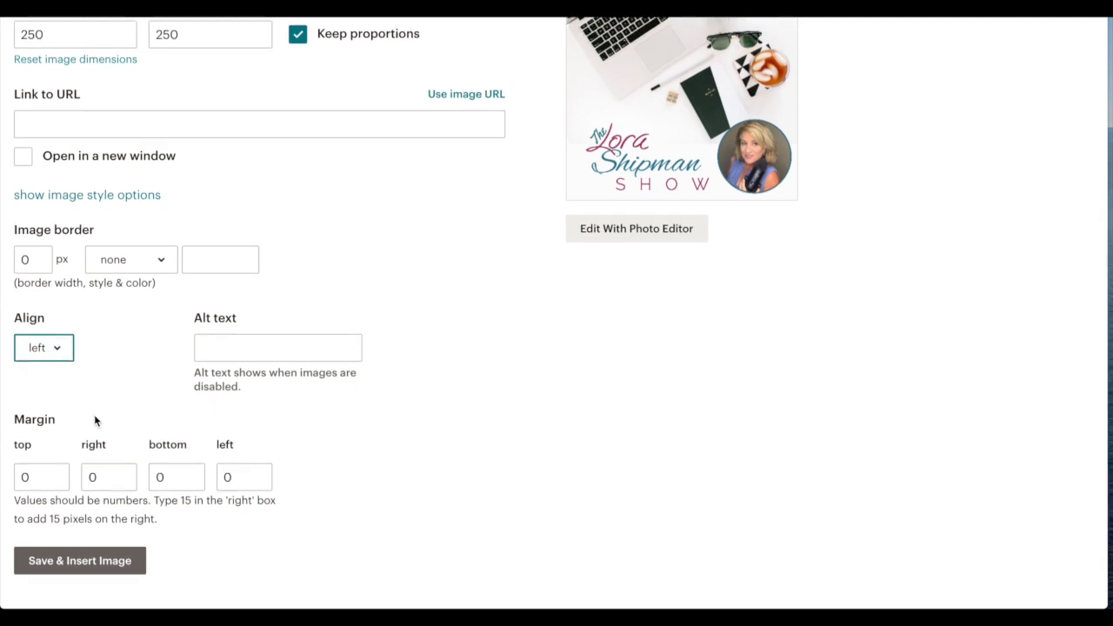
pyautogui.scroll(-1, 94, 420)
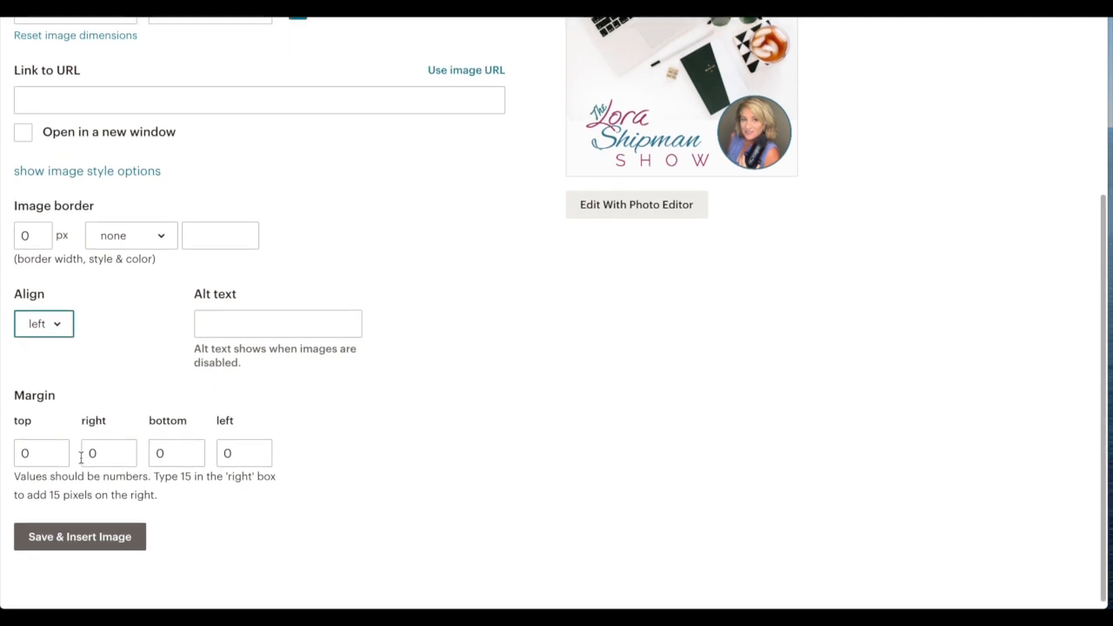
pyautogui.click(90, 453)
pyautogui.hotkey('shift', 'Right')
pyautogui.write('25')
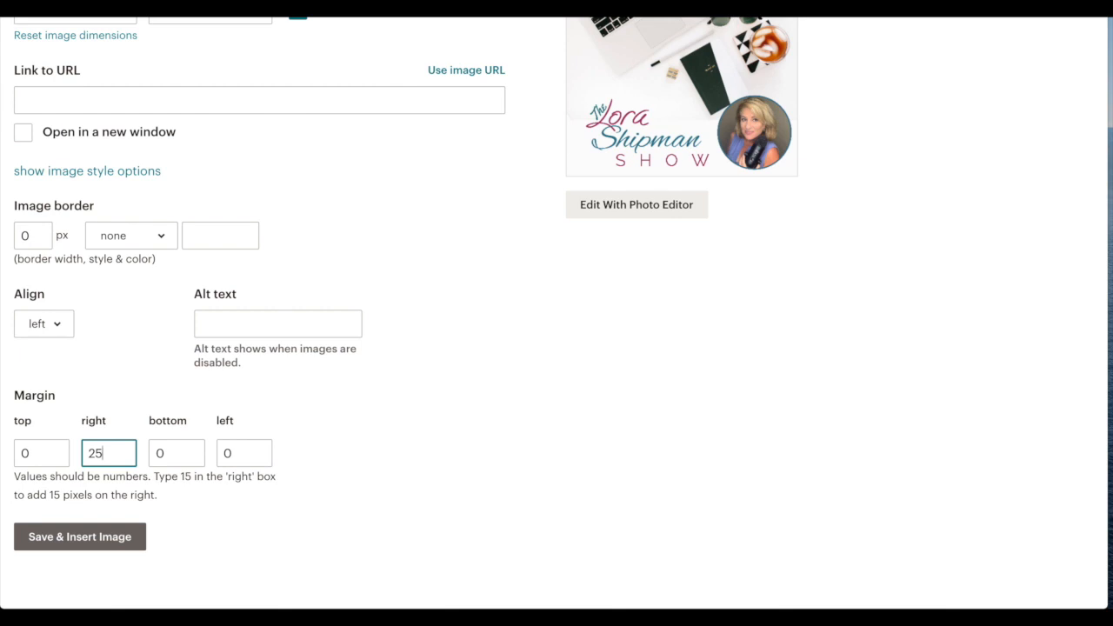
pyautogui.click(327, 526)
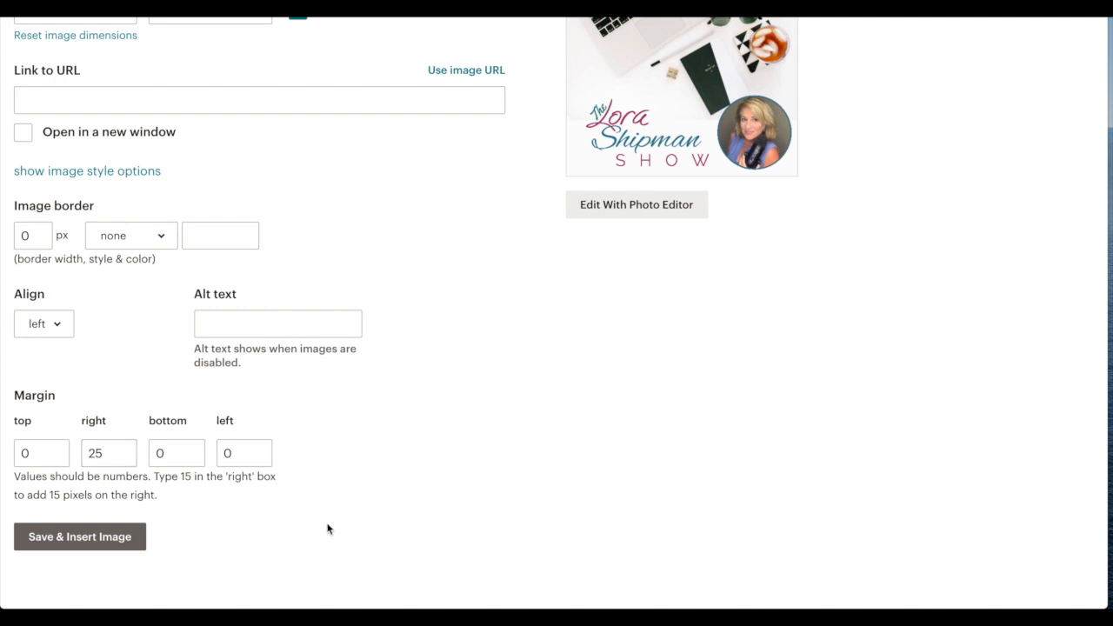
pyautogui.click(71, 539)
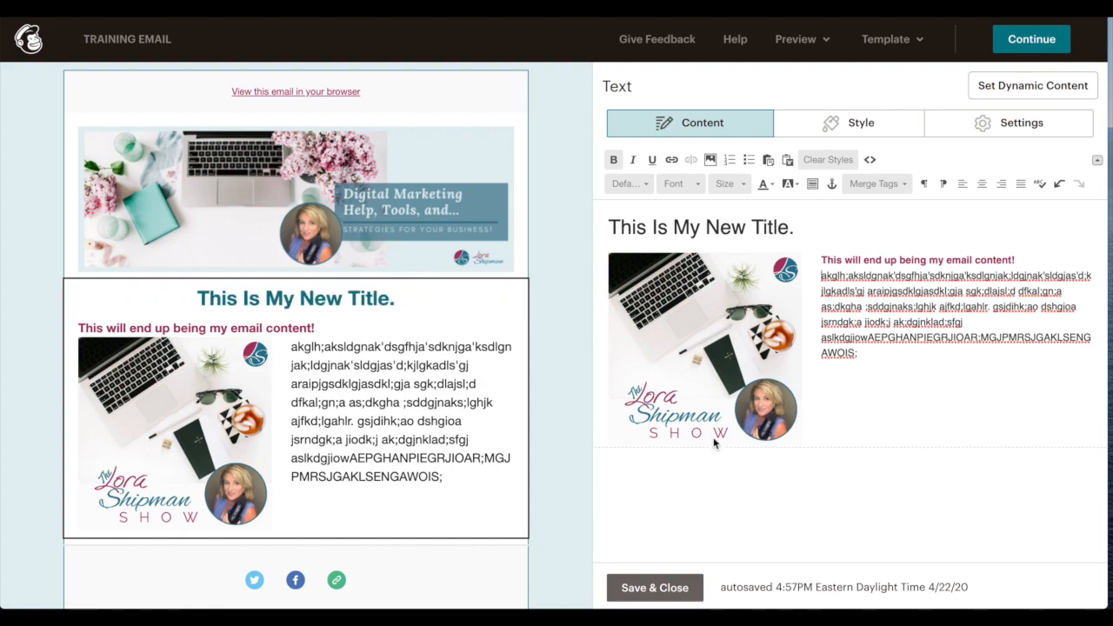
# - Reopen the inserted show-cover image for editing and set its width to 150 with proportions kept
pyautogui.click(717, 372)
pyautogui.click(719, 369)
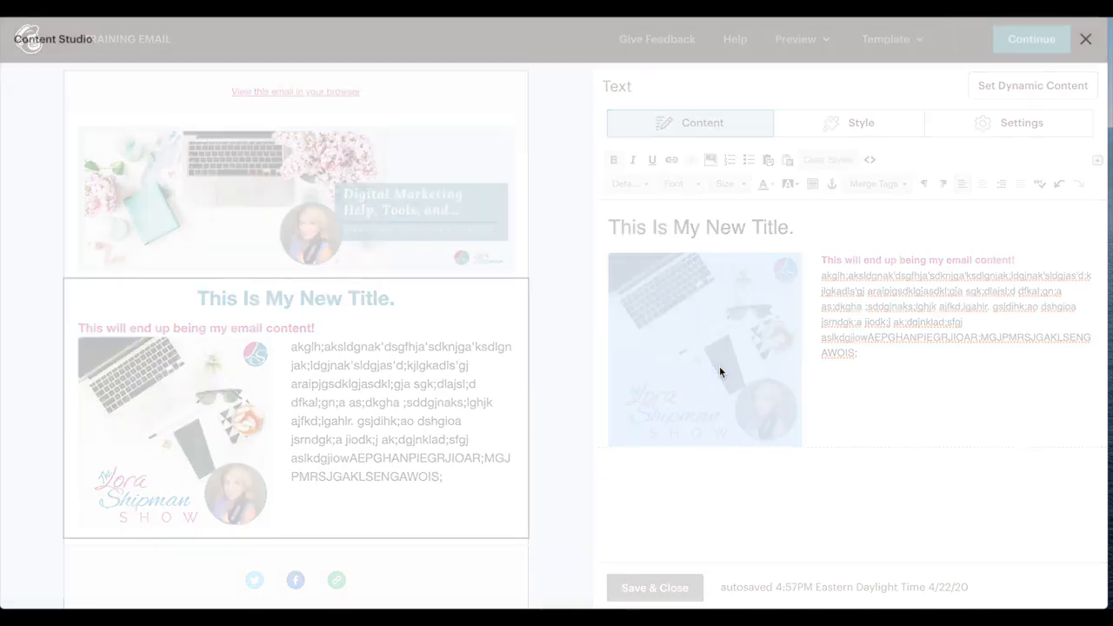
pyautogui.click(28, 264)
pyautogui.press('BackSpace')
pyautogui.write('150')
pyautogui.click(211, 310)
# - Save the resized show-cover image back into the text block with its left alignment and 25-pixel right margin
pyautogui.scroll(-1, 210, 310)
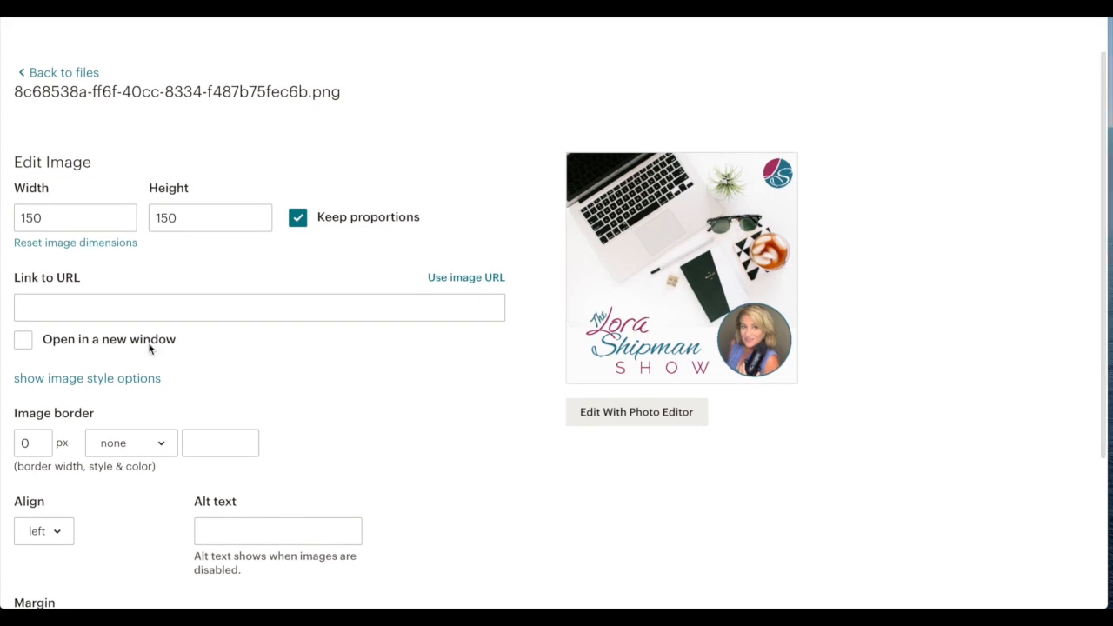
pyautogui.scroll(-1, 86, 541)
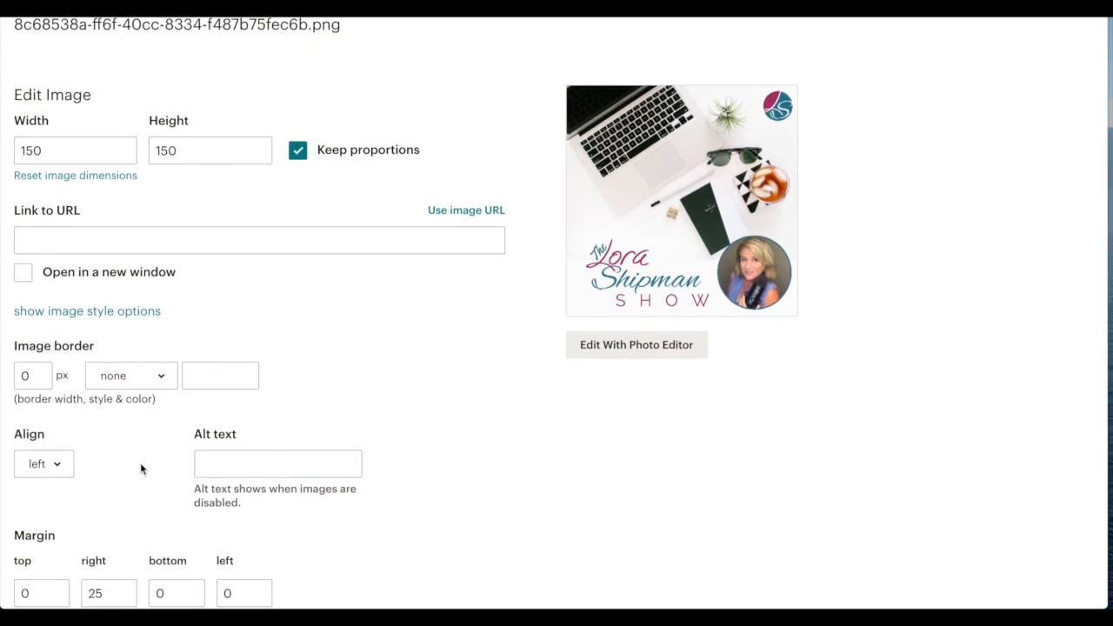
pyautogui.scroll(-1, 112, 455)
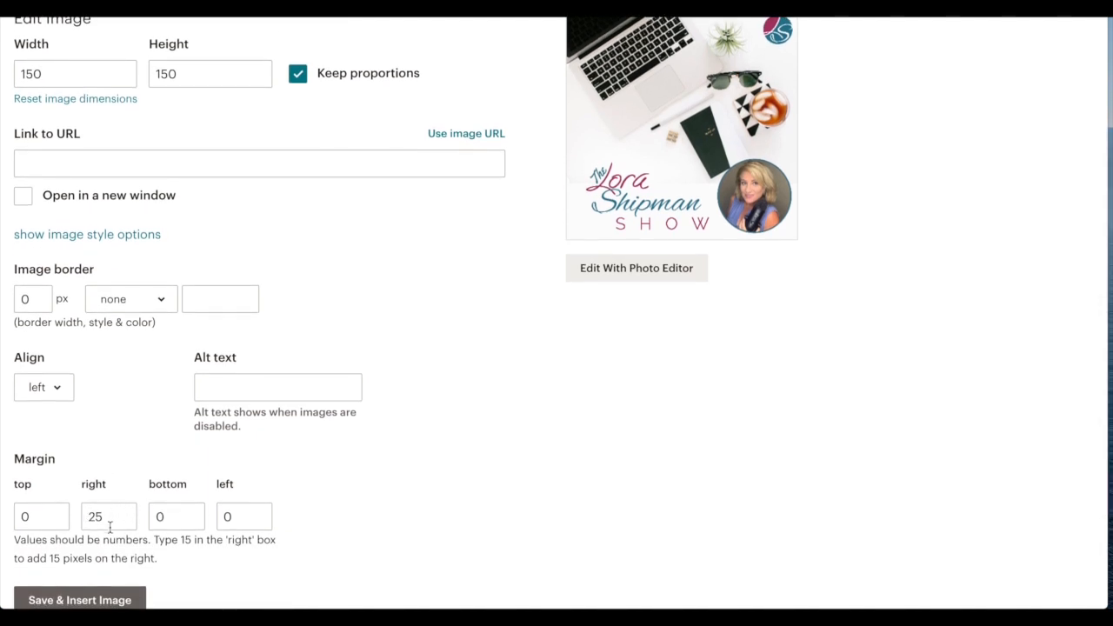
pyautogui.doubleClick(107, 516)
pyautogui.click(127, 444)
pyautogui.scroll(-1, 124, 391)
pyautogui.click(93, 528)
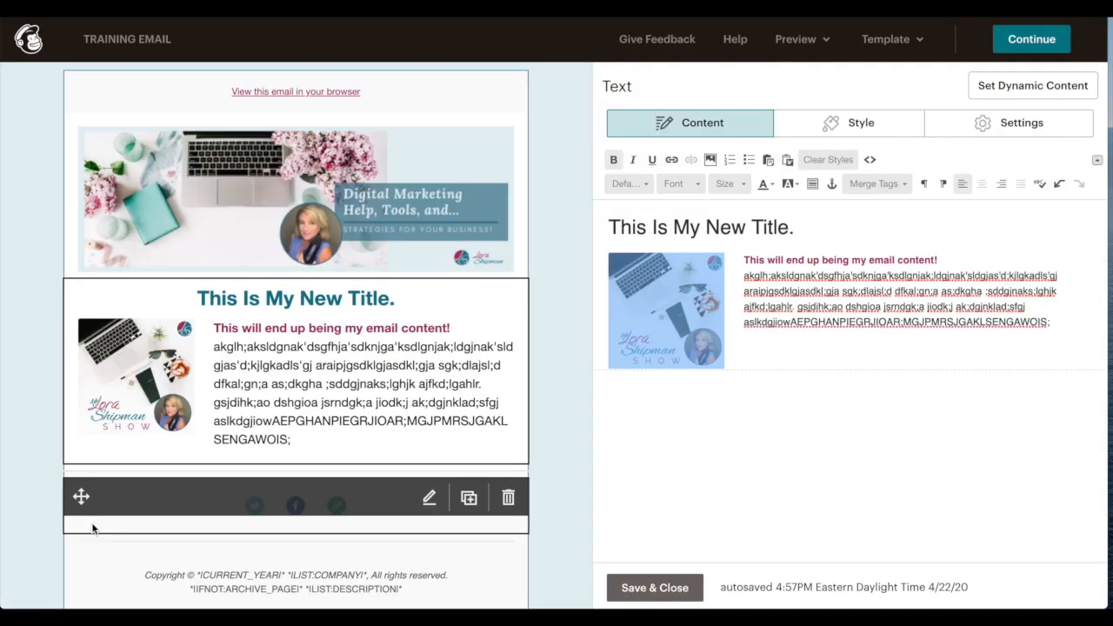
pyautogui.click(752, 439)
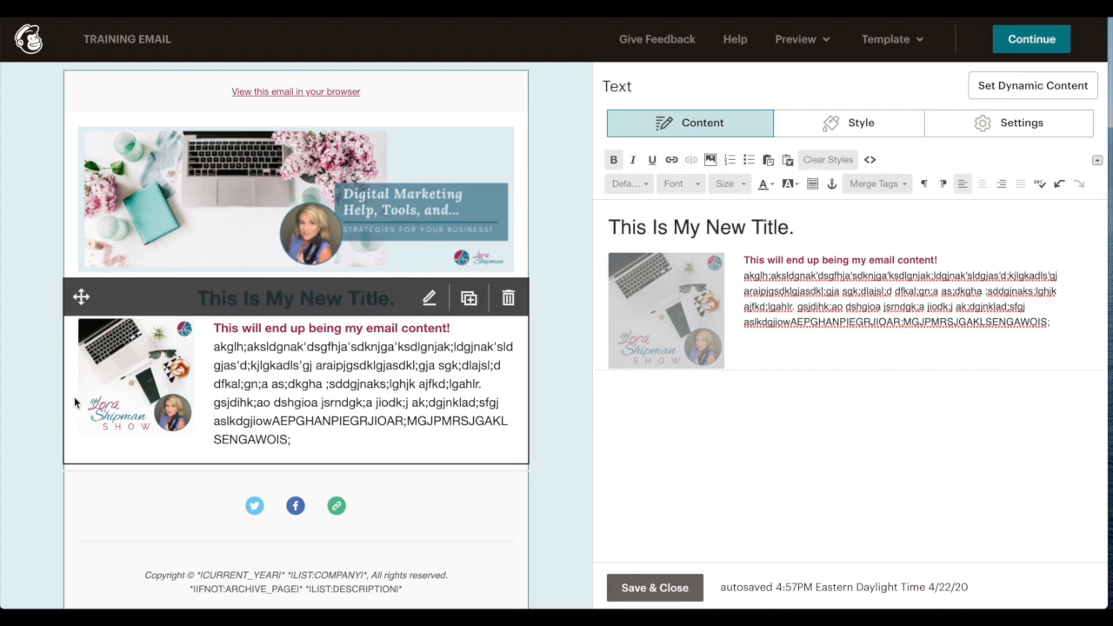